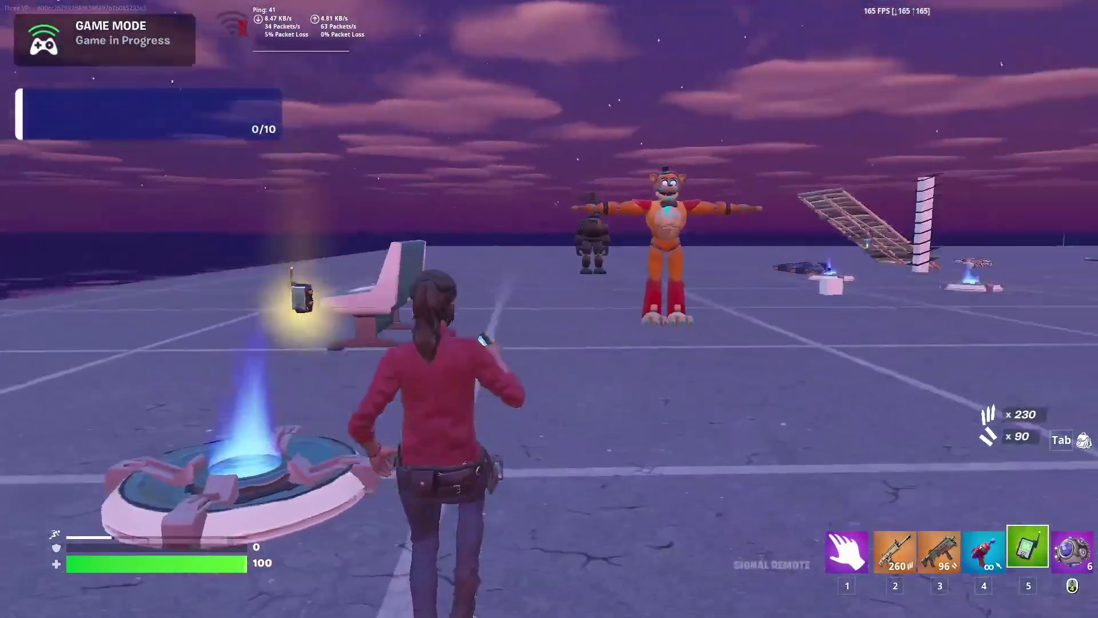
Switch the Signal Remote to channel A and approach Freddy to watch his animation play.
right_click(549, 309)
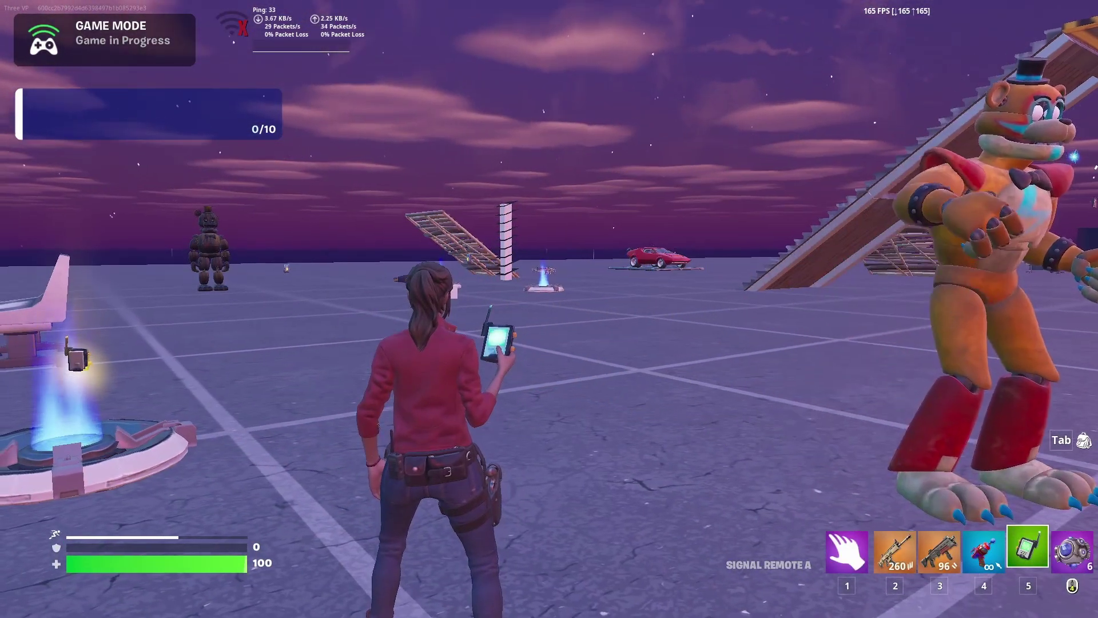
key(ctrl)
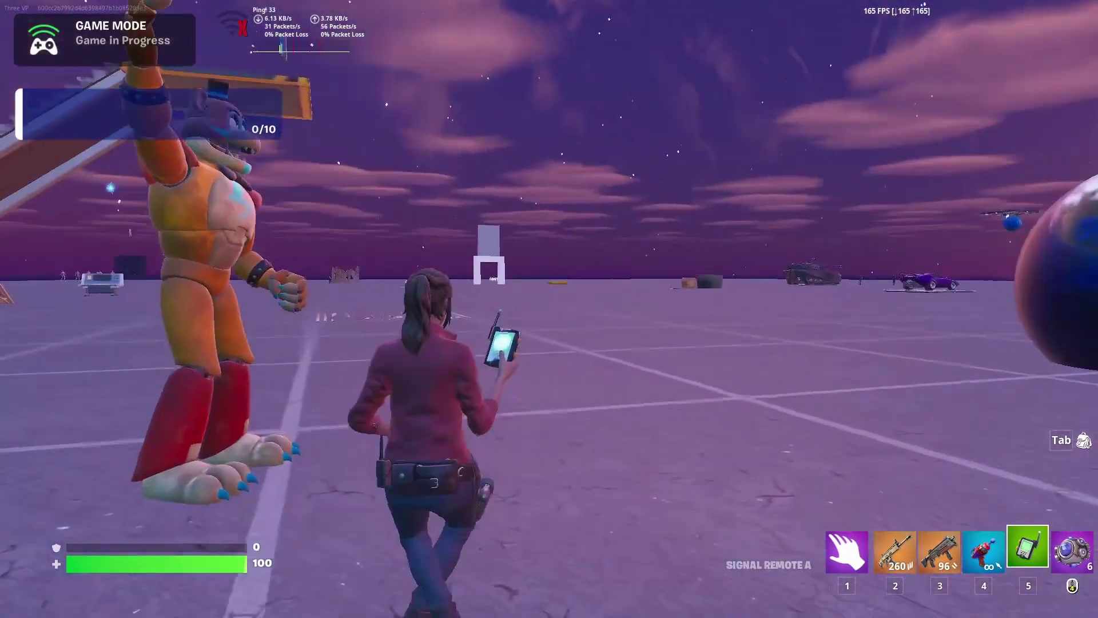
key(3)
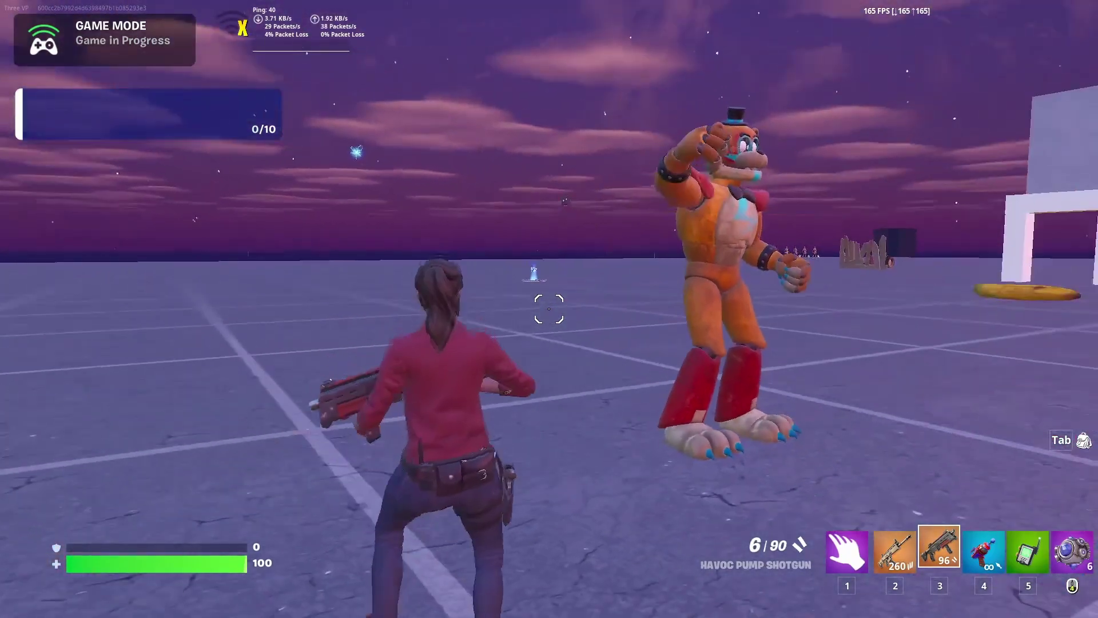
key(ctrl)
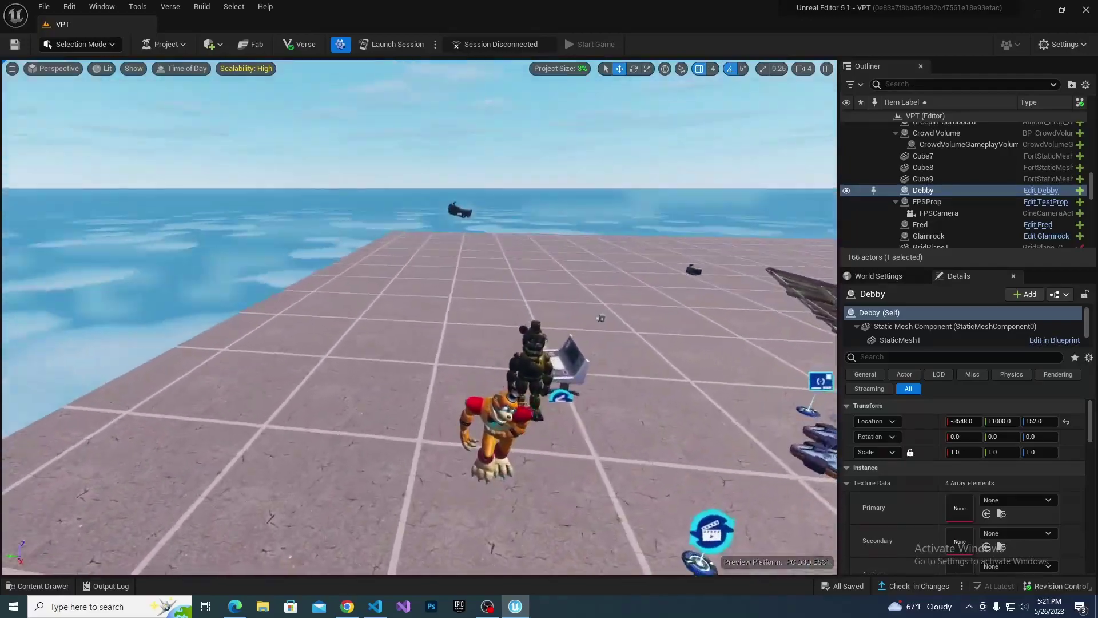
right_drag(509, 295, 509, 295)
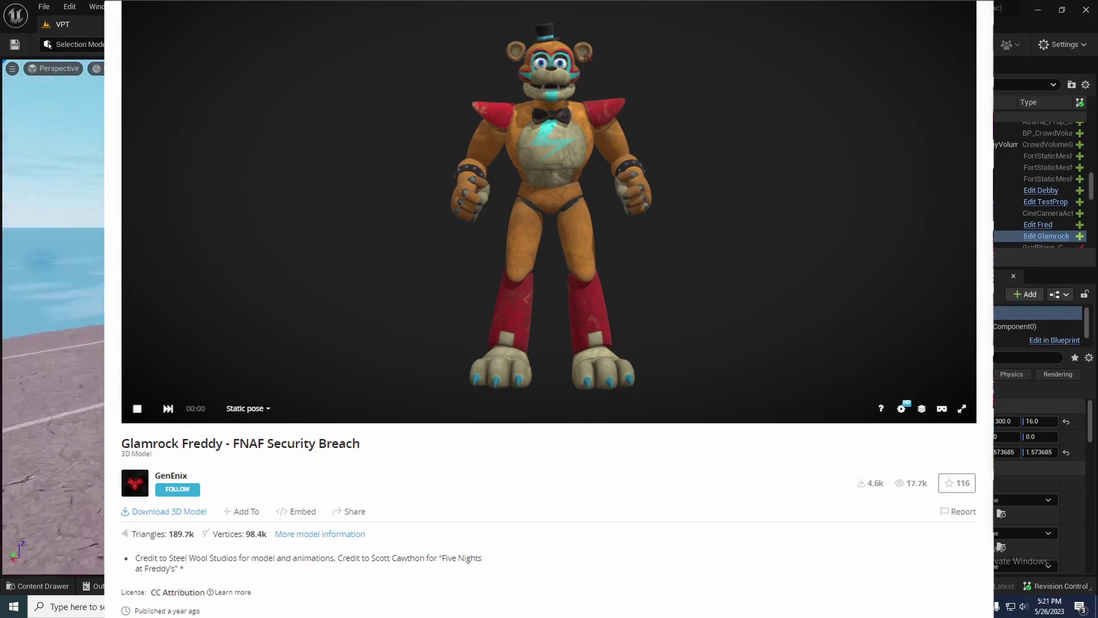
Bring up the Content Drawer in the VPT Props folder listing Debby and Fred.
key(ctrl+space)
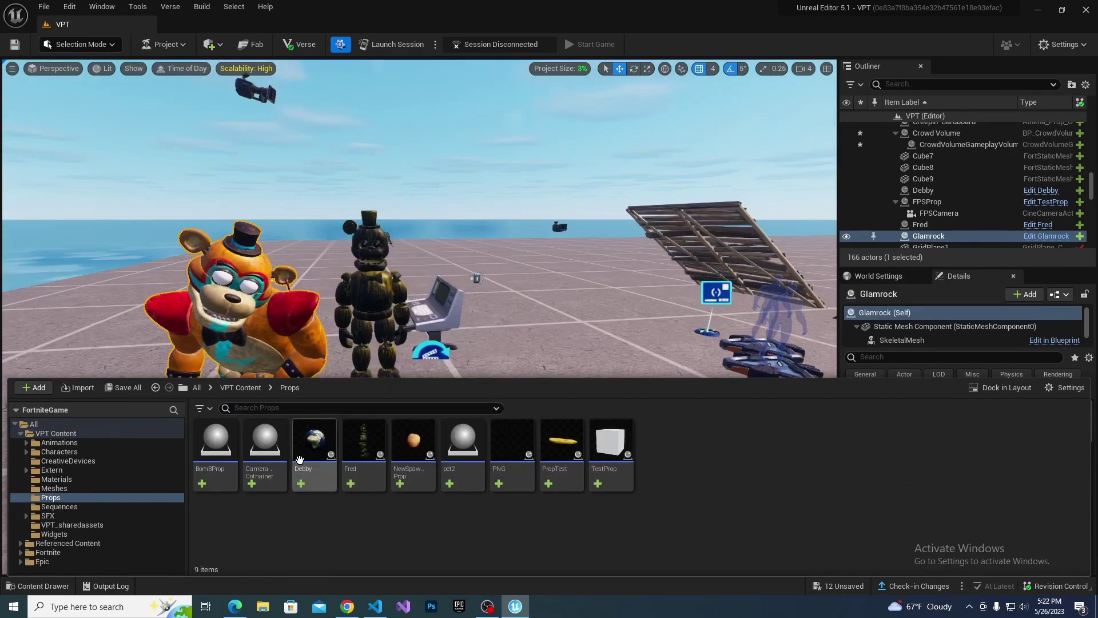
Duplicate the Debby prop and name the copy Freddy.
click(319, 480)
key(ctrl+d)
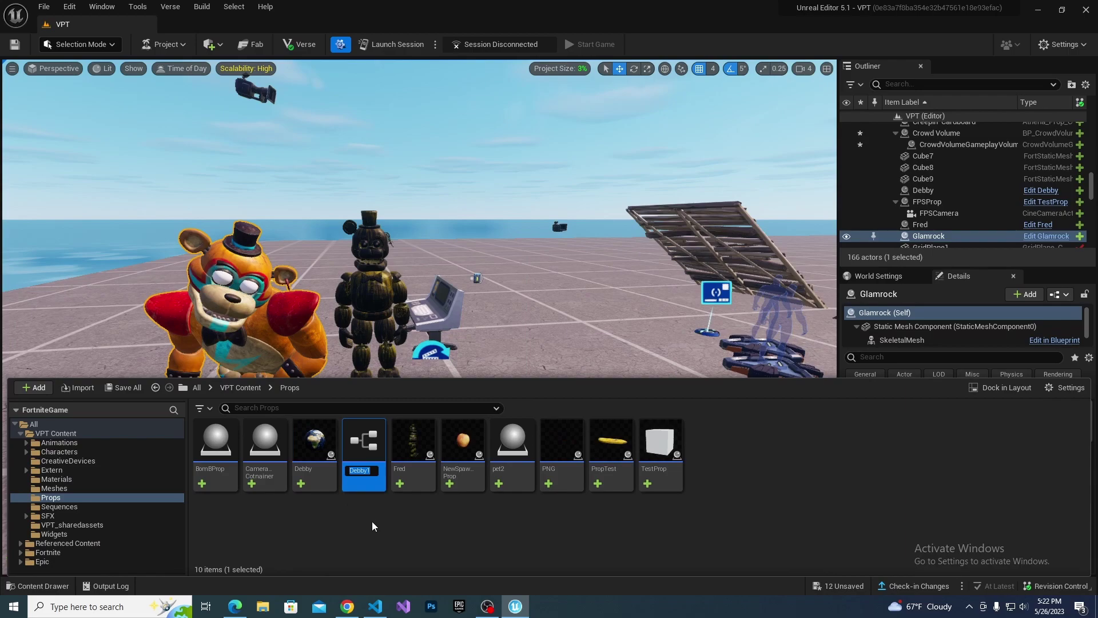
text(Freddy)
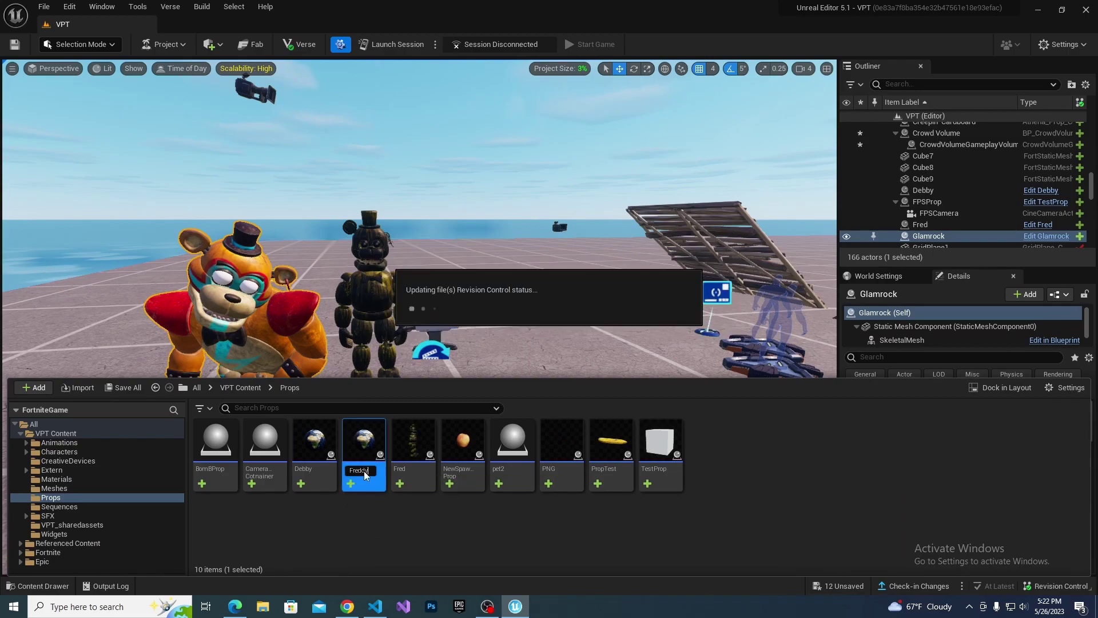
In the docked Freddy blueprint, replace StaticMesh1 with a Skeletal Mesh component.
double_click(412, 446)
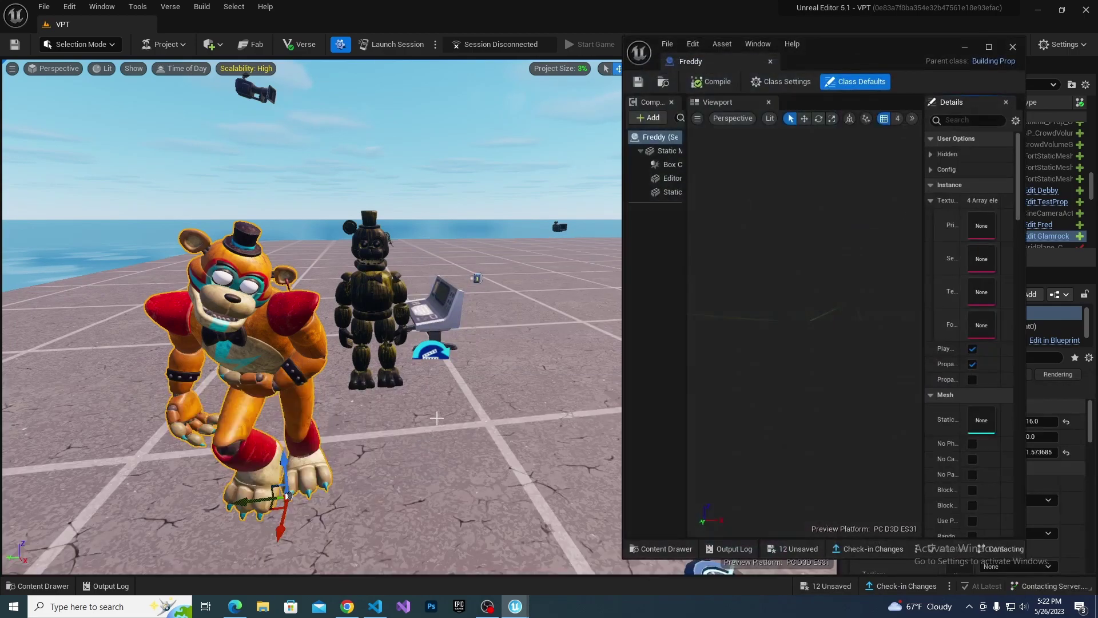
drag(692, 61, 207, 27)
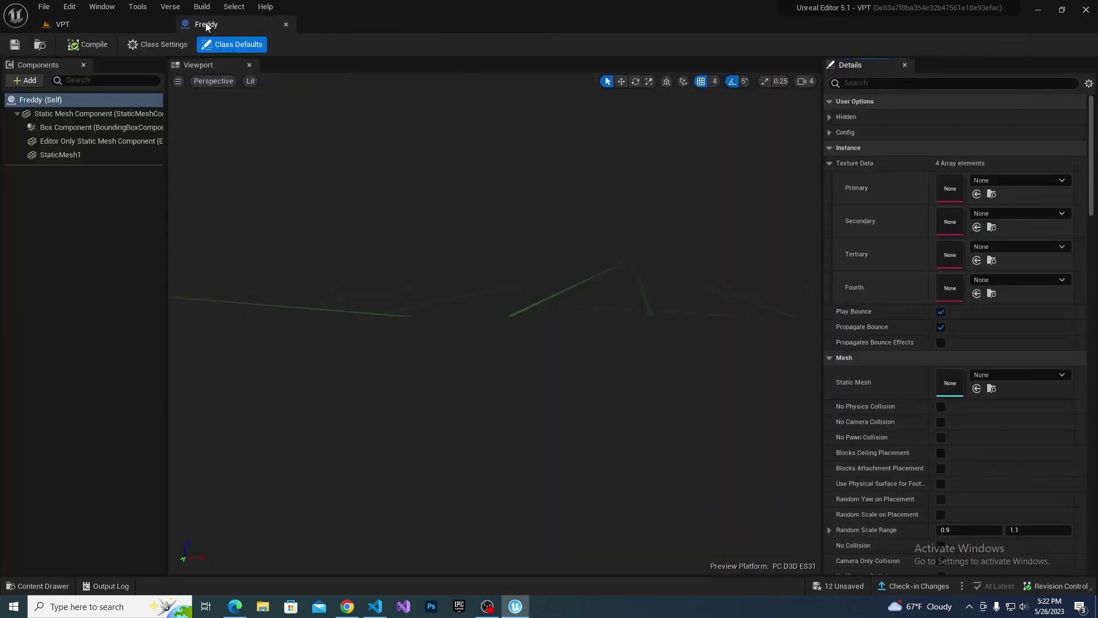
click(62, 155)
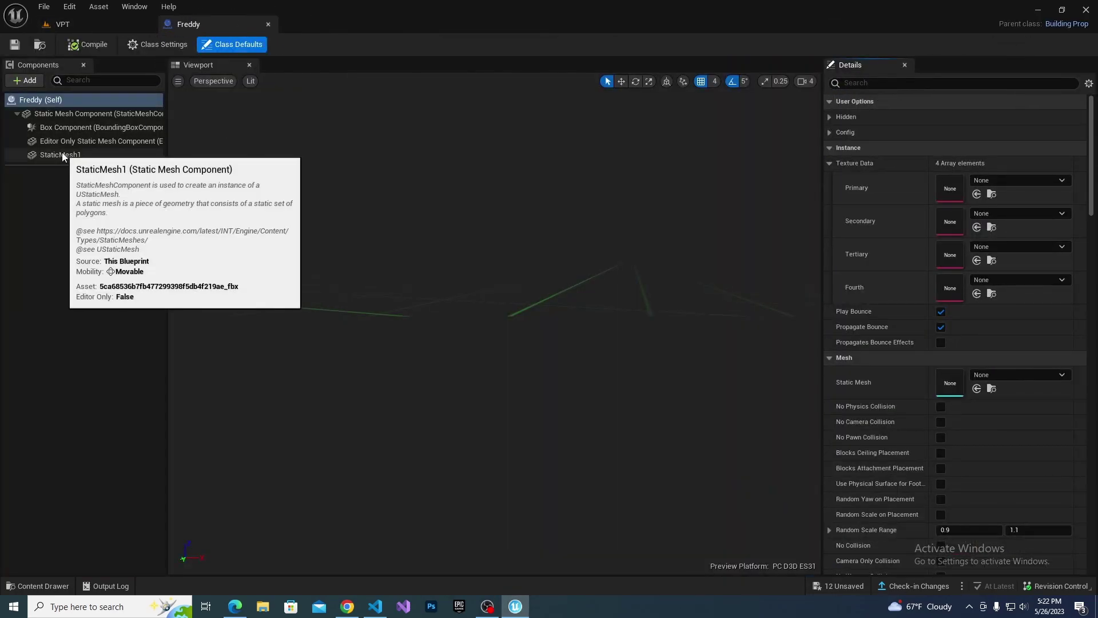
key(Delete)
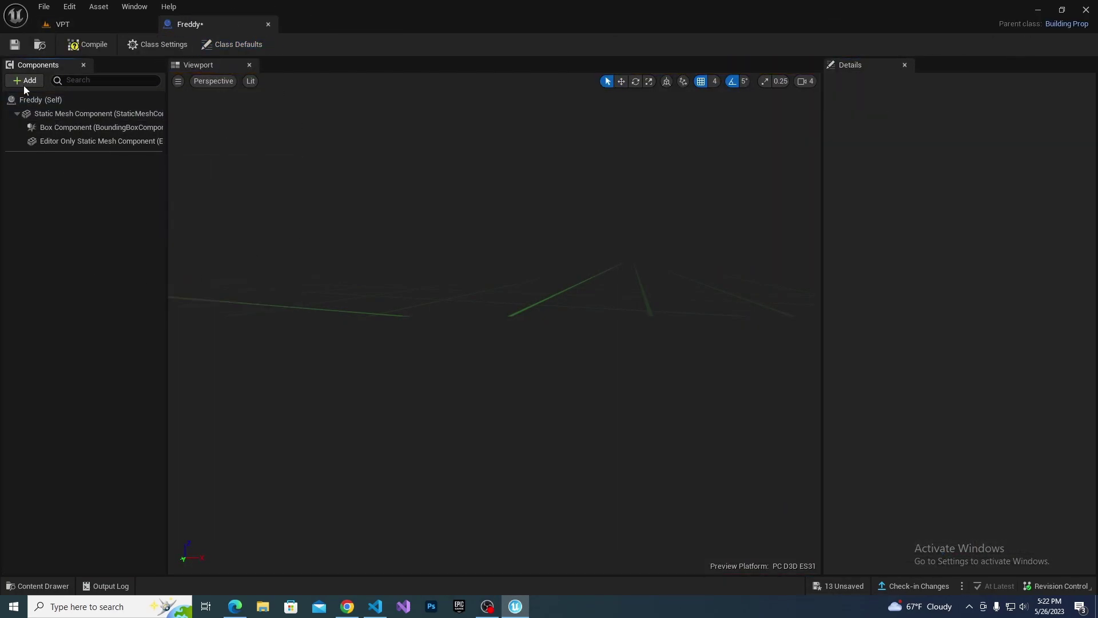
click(29, 81)
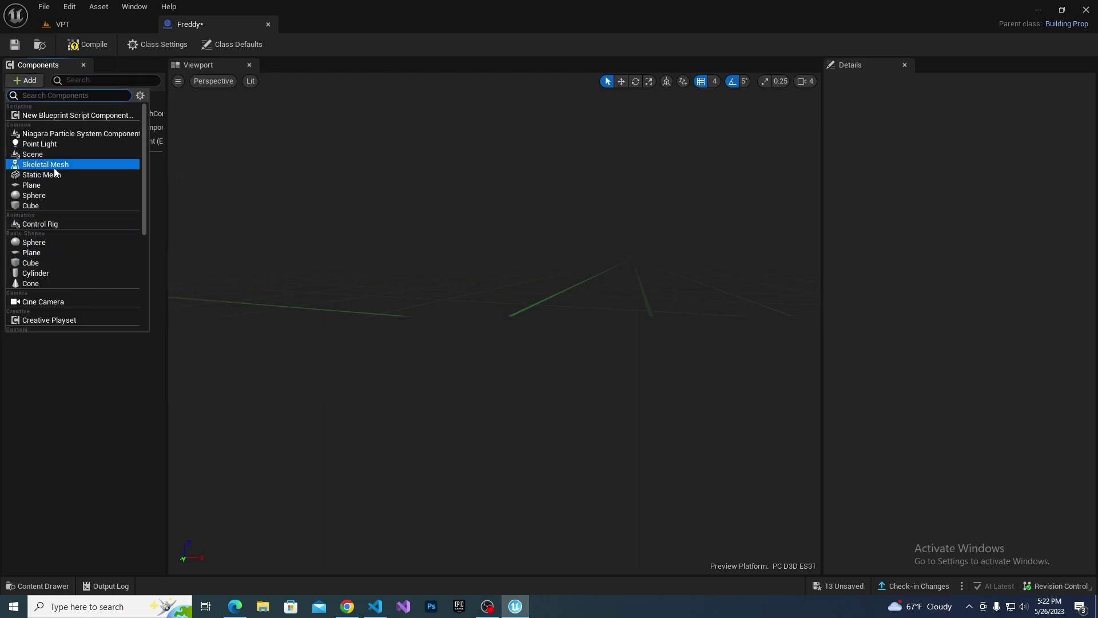
click(54, 166)
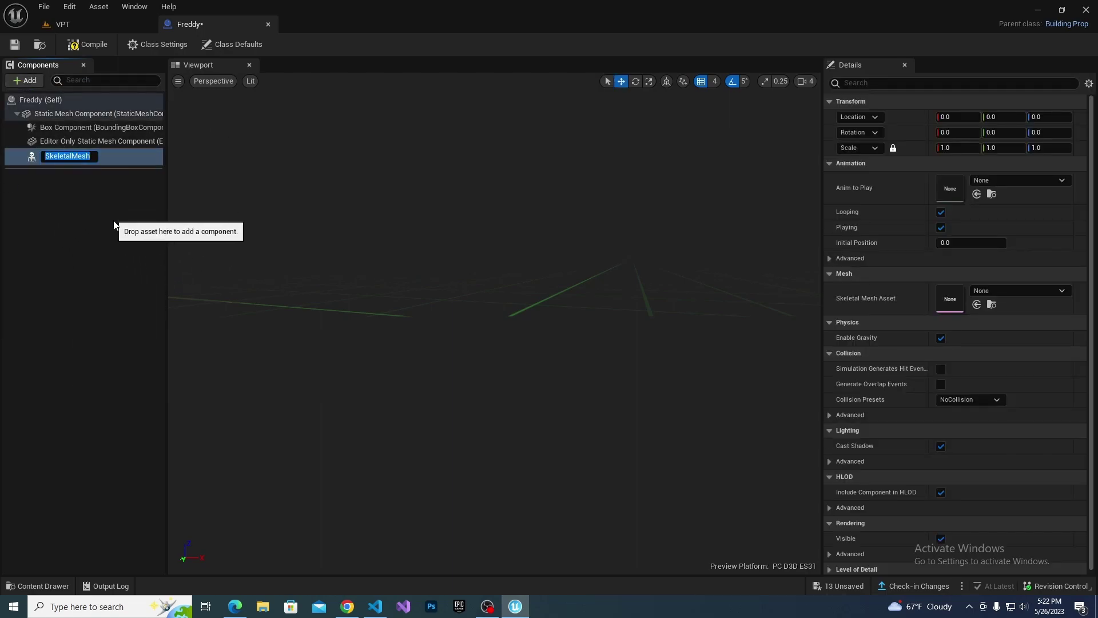
Set the skeletal mesh asset to Glamrock_Freddy and frame the model.
click(487, 606)
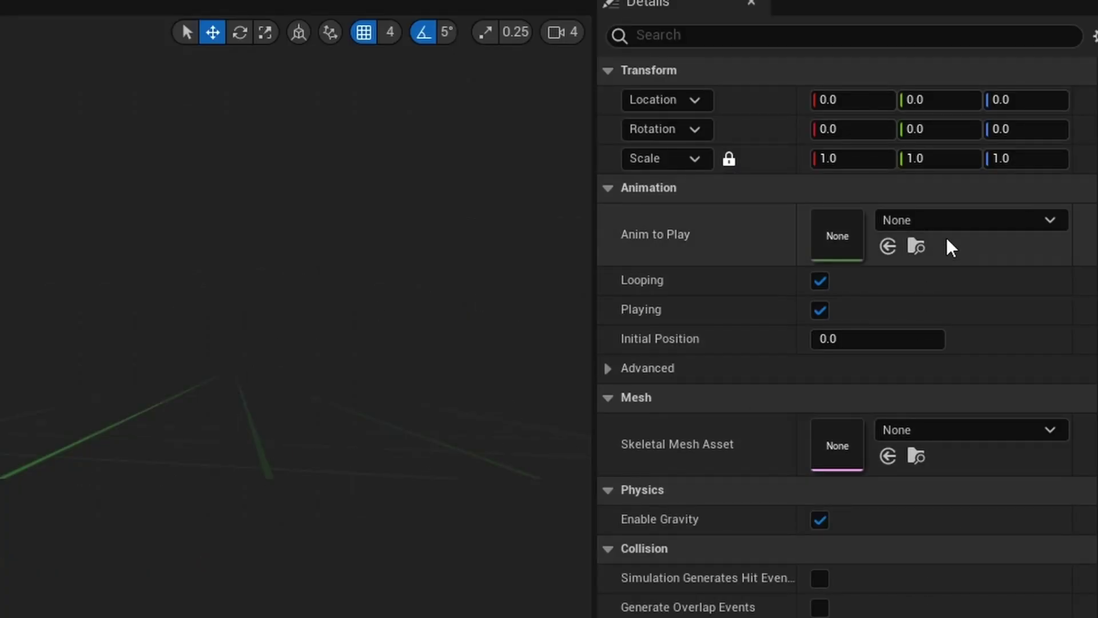
click(967, 399)
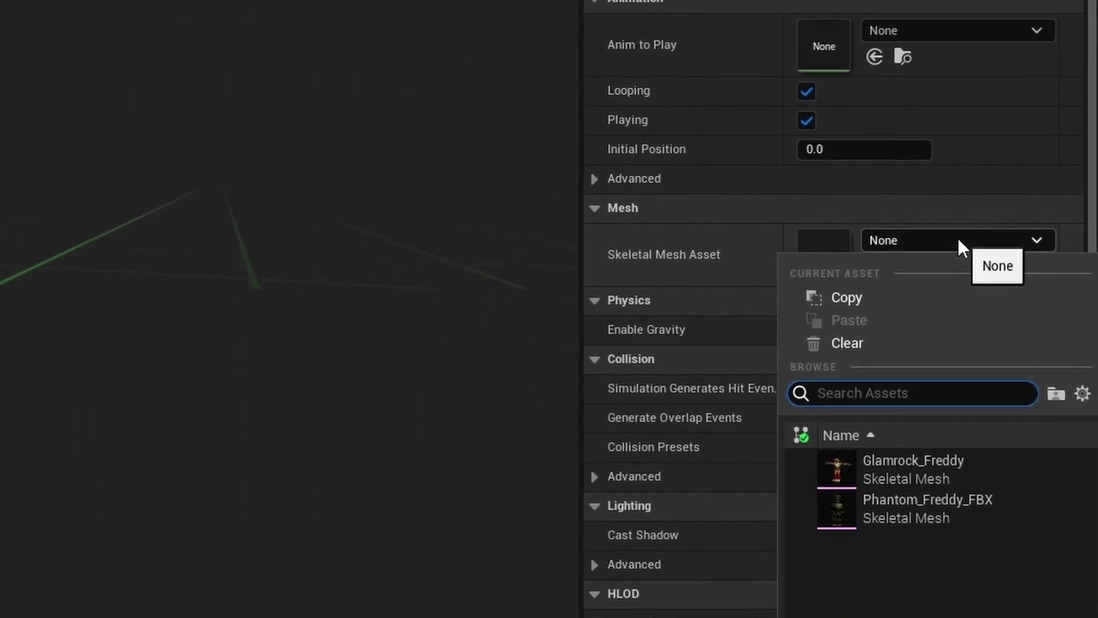
click(905, 419)
key(f)
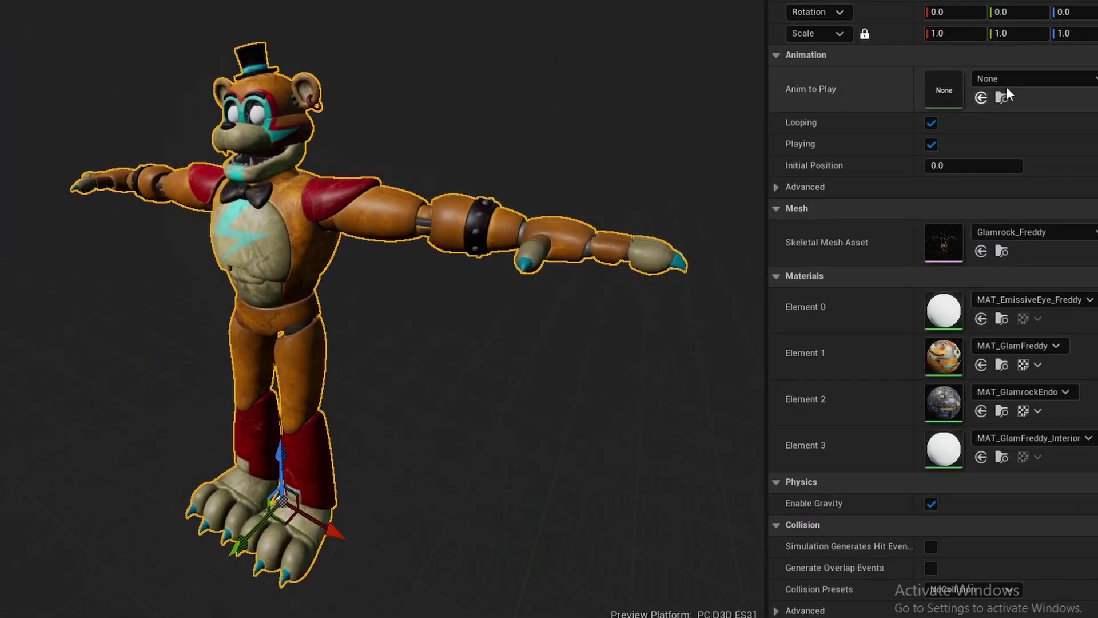
Preview both Glamrock Freddy animations in Anim to Play.
click(1028, 76)
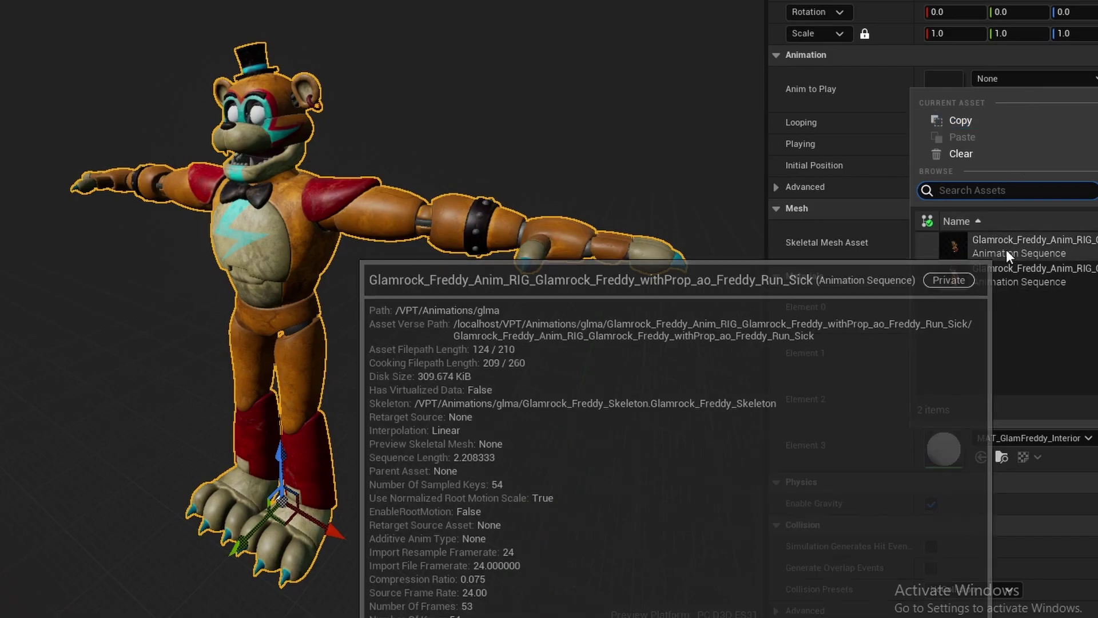
click(1006, 249)
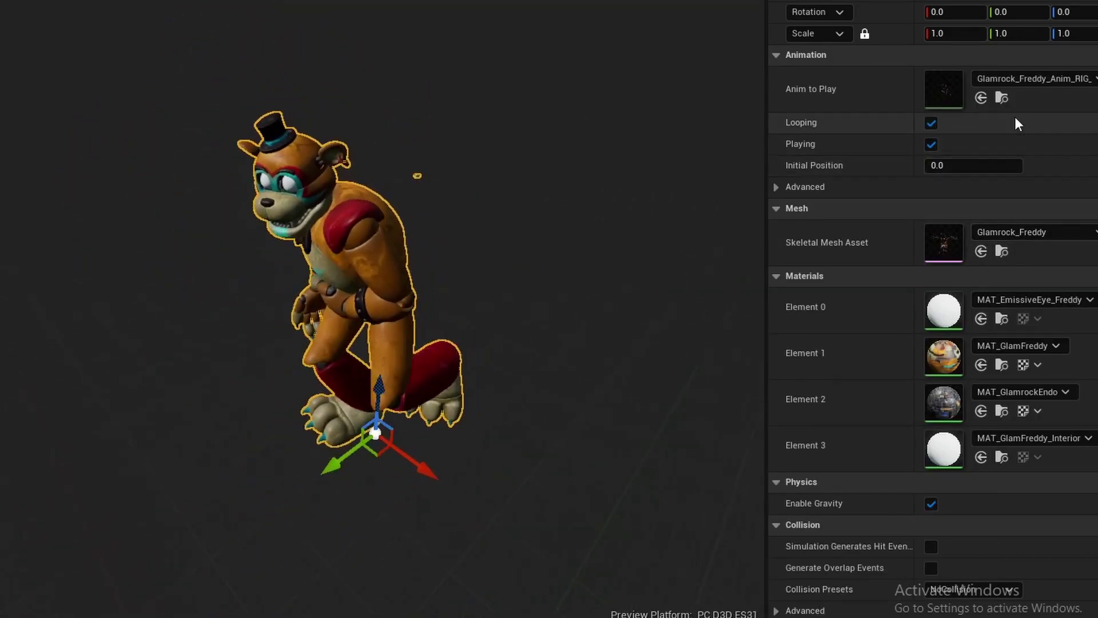
click(1021, 80)
click(1066, 289)
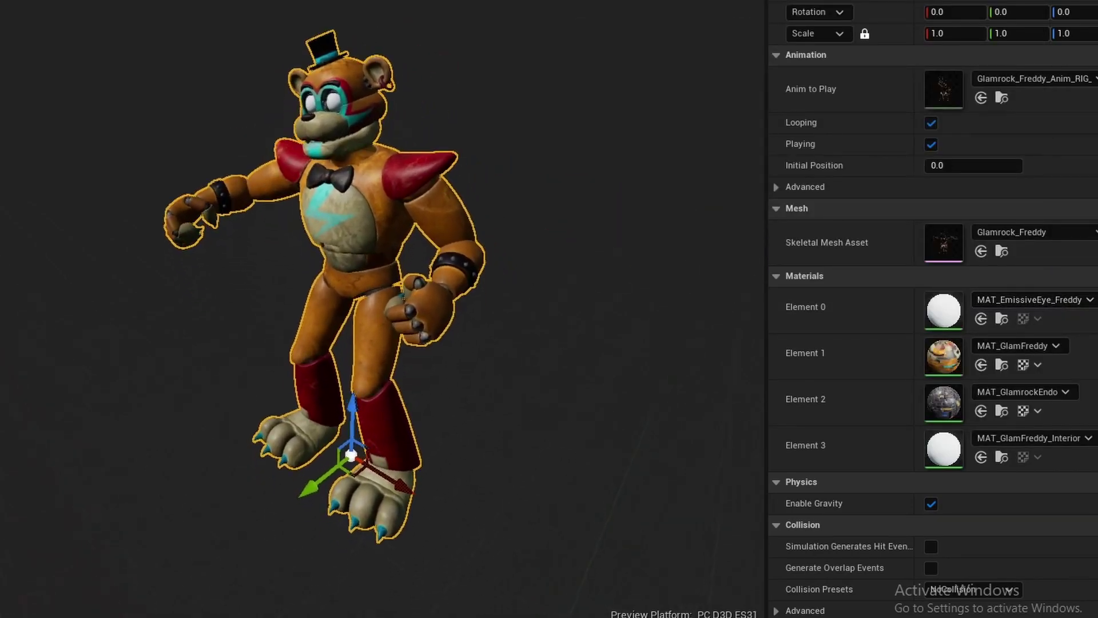
mouse_move(201, 160)
right_down()
mouse_move(201, 183)
mouse_move(201, 160)
right_up()
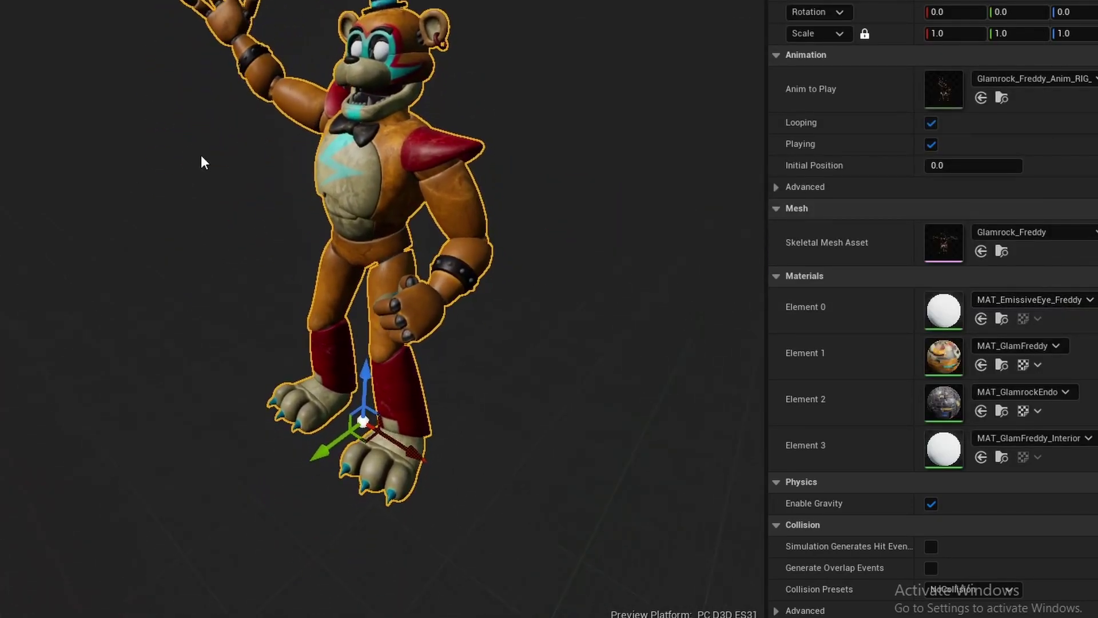
Reset Anim to Play to None so Freddy is in T-pose, and save the blueprint.
click(1021, 78)
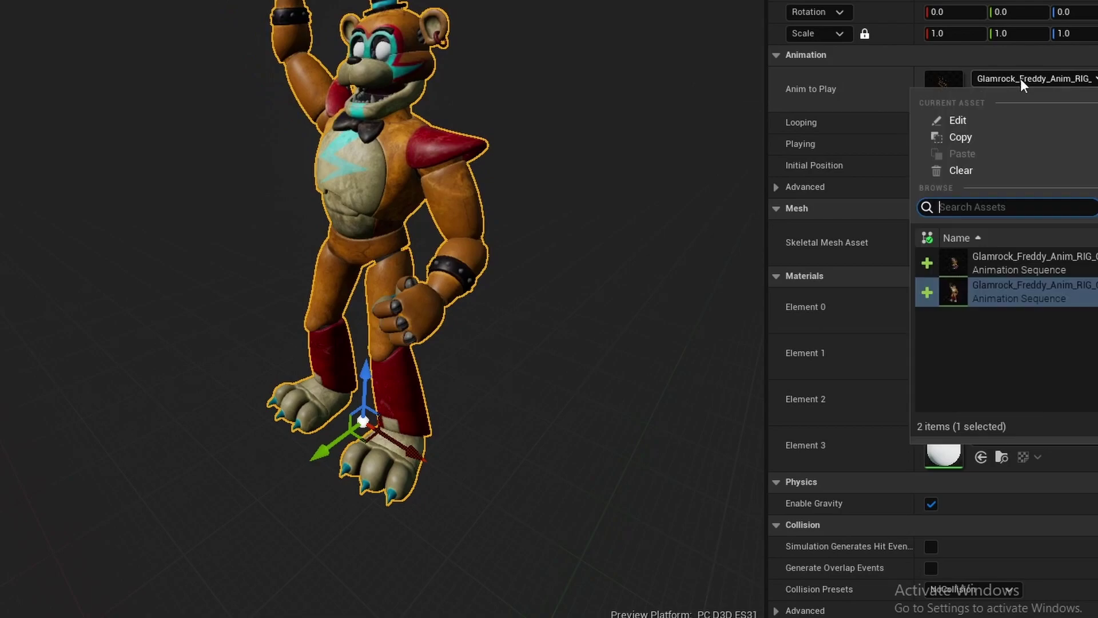
click(849, 88)
click(981, 98)
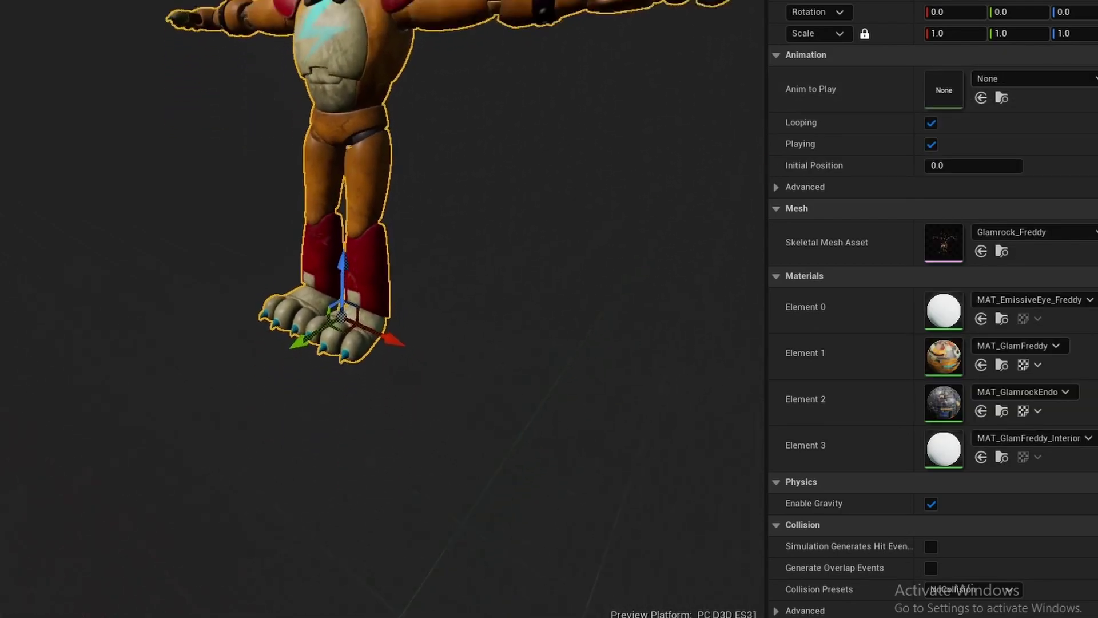
key(f)
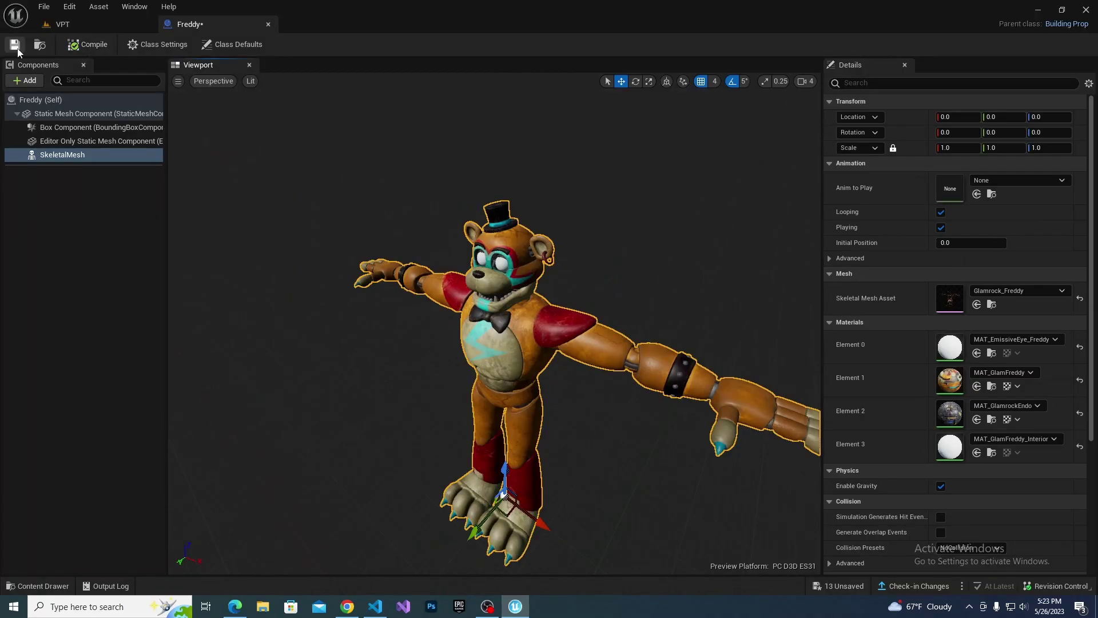
click(15, 45)
Drag the Freddy prop from the Content Drawer into the VPT level, then open the Animations folder.
click(91, 24)
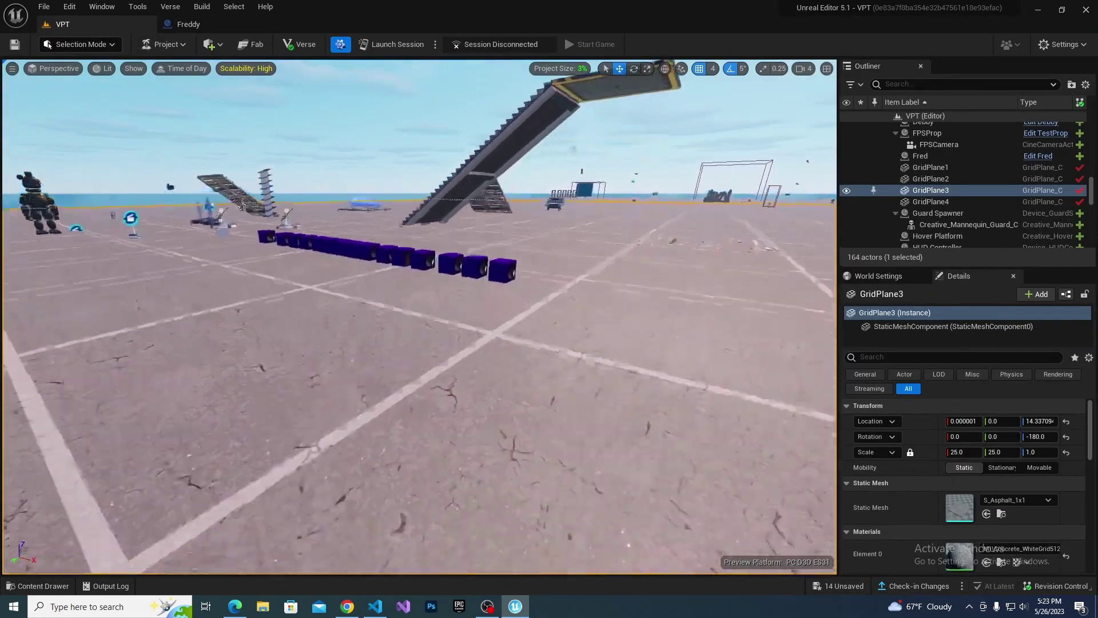
right_drag(419, 315, 338, 397)
key(ctrl+space)
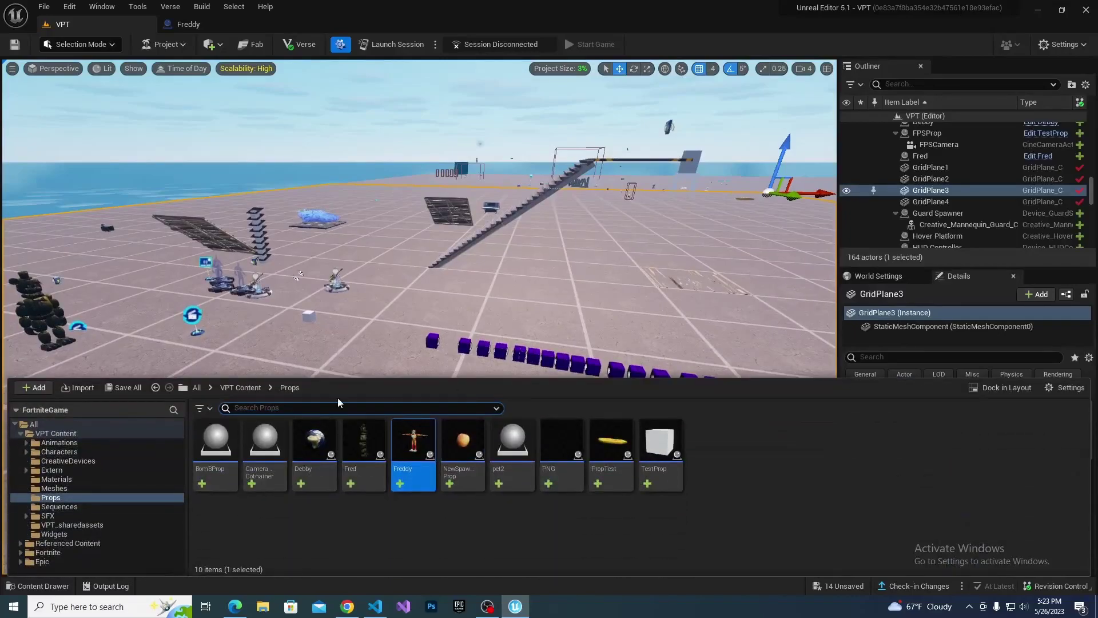
click(395, 446)
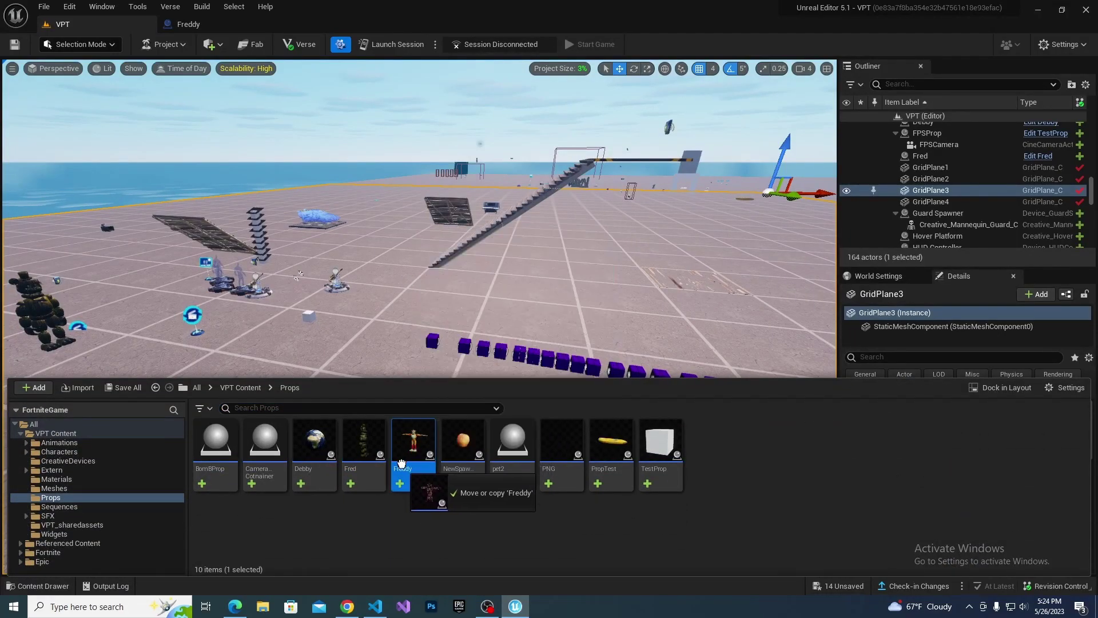
click(400, 483)
drag(409, 490, 356, 372)
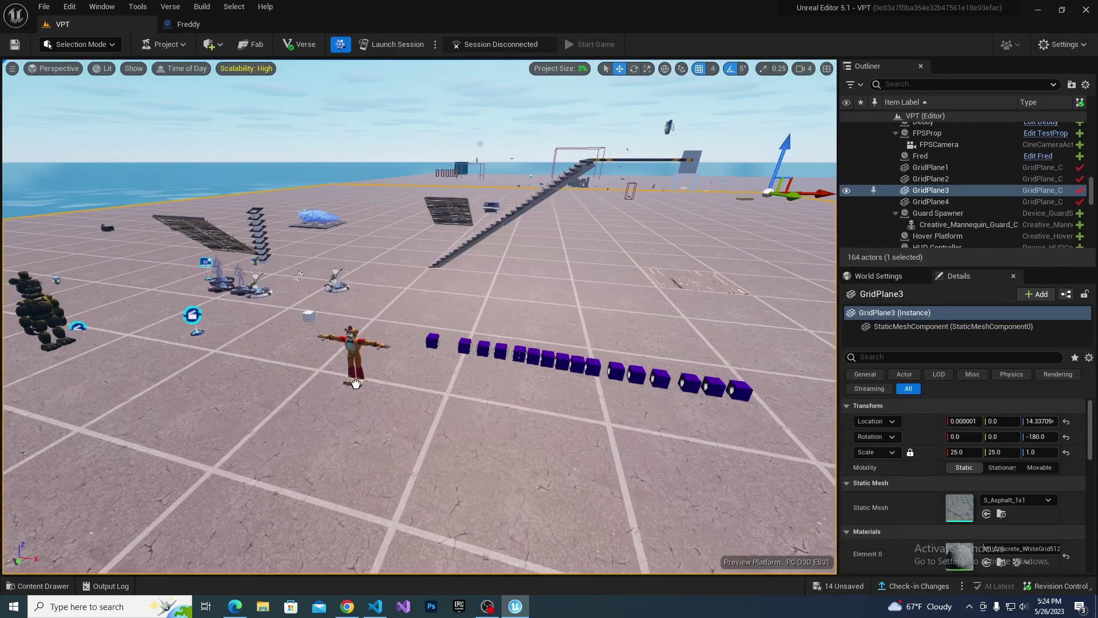
right_drag(178, 489, 178, 489)
key(ctrl+space)
click(59, 451)
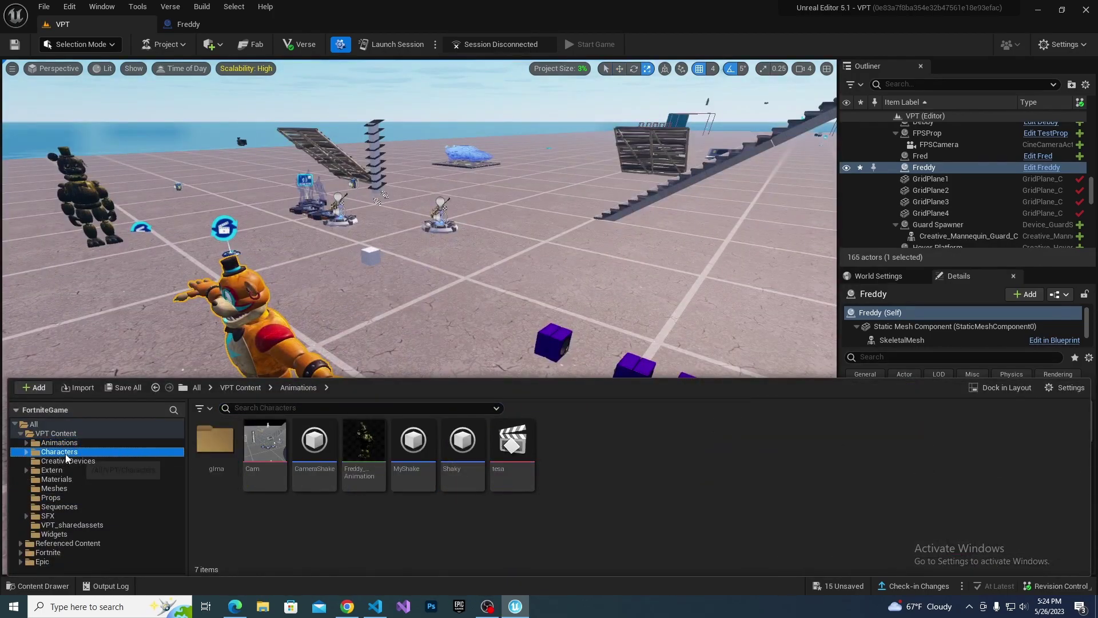
Place a Cinematic Sequence device from Fortnite Devices beside Freddy and name it IdleAnimation.
click(81, 461)
click(49, 552)
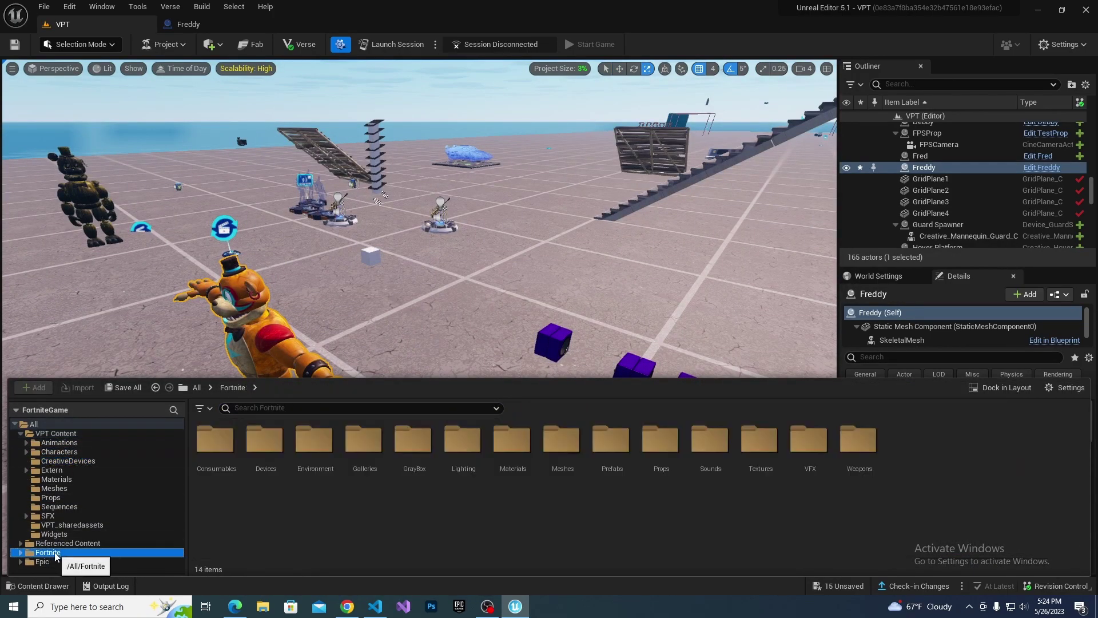
double_click(282, 464)
drag(938, 543, 397, 366)
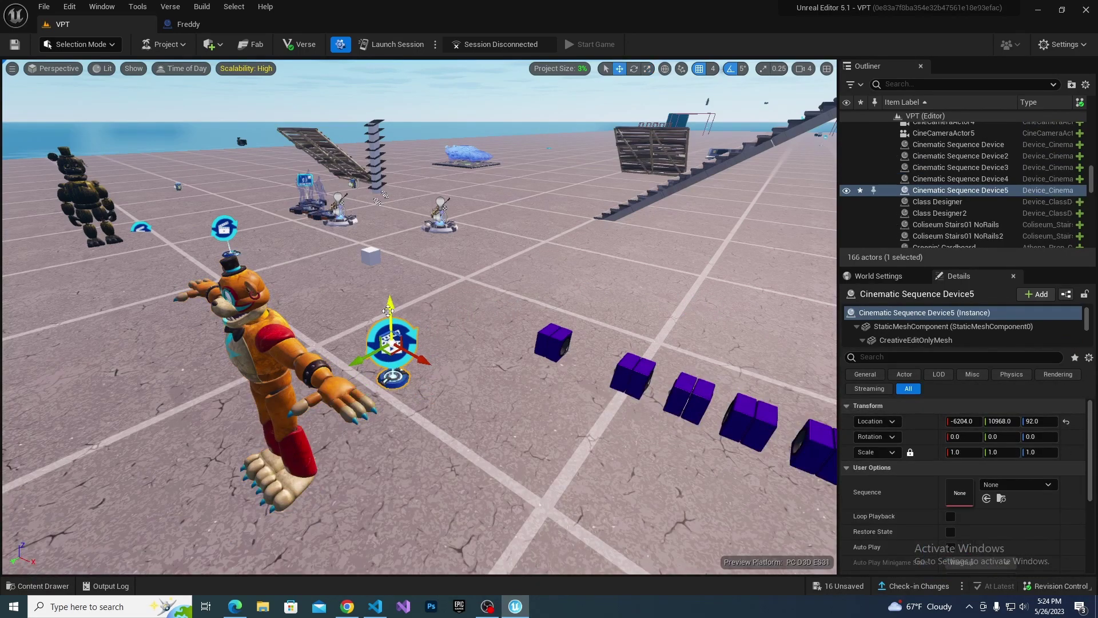
click(1002, 192)
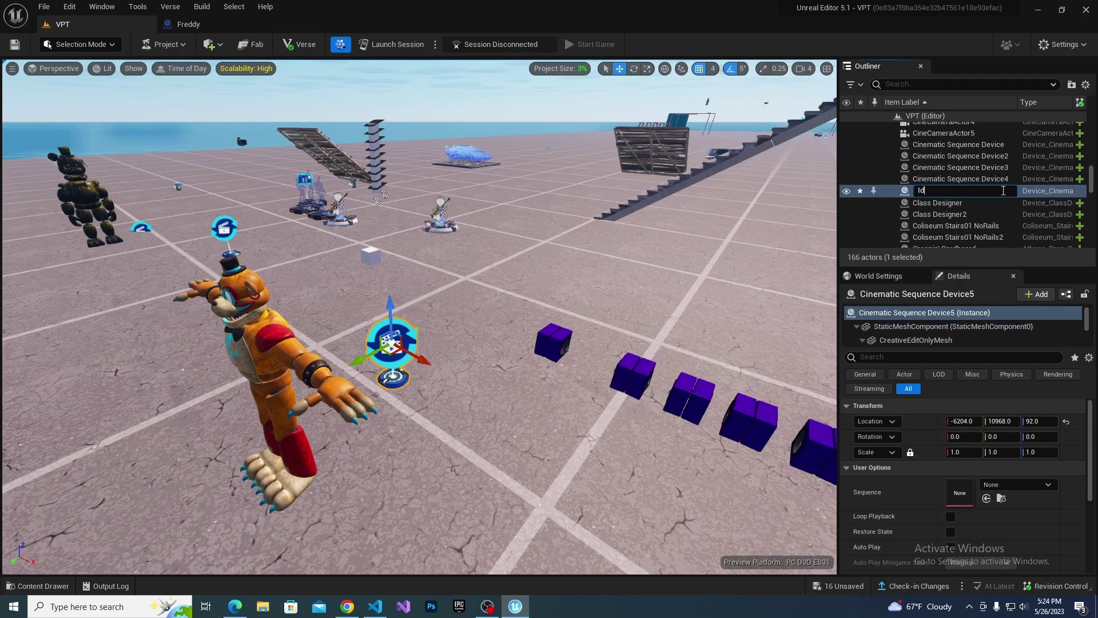
text(IdleAnimation)
key(Return)
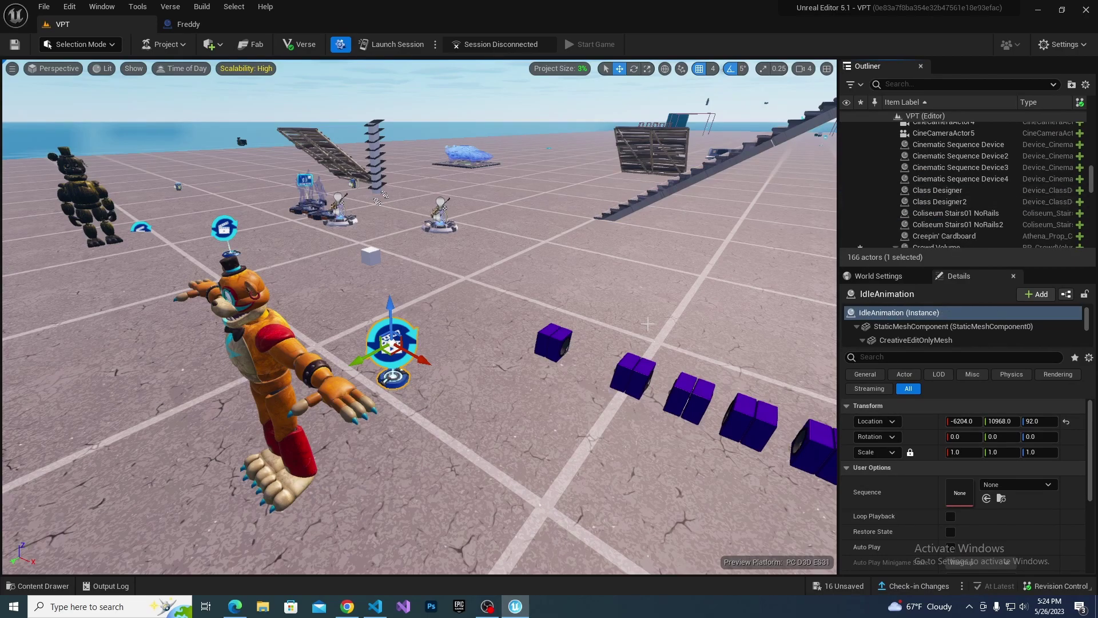
Alt-drag a copy of the device and rename it FreddyRunAnimation.
alt+drag(417, 358, 458, 372)
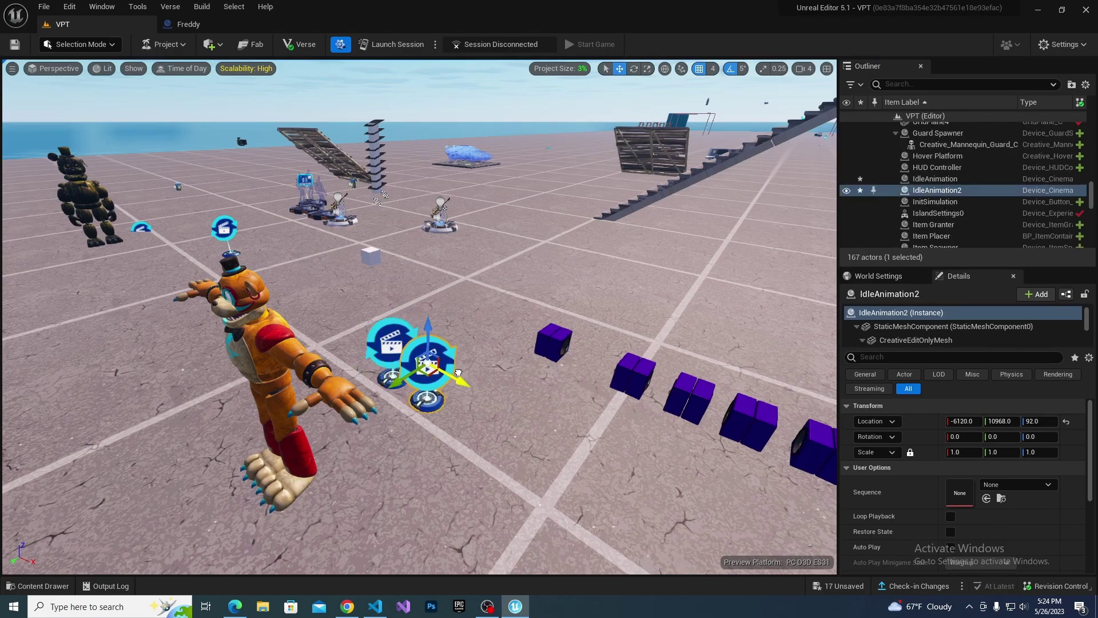
click(954, 191)
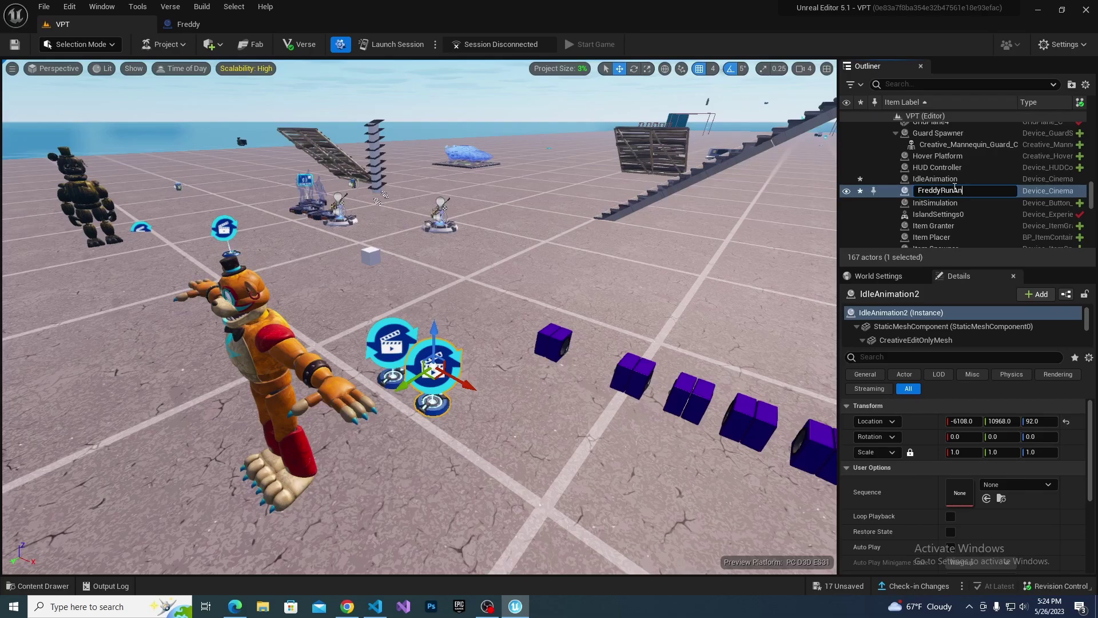
text(FreddyRunAnimation)
key(Return)
alt+drag(570, 387, 503, 428)
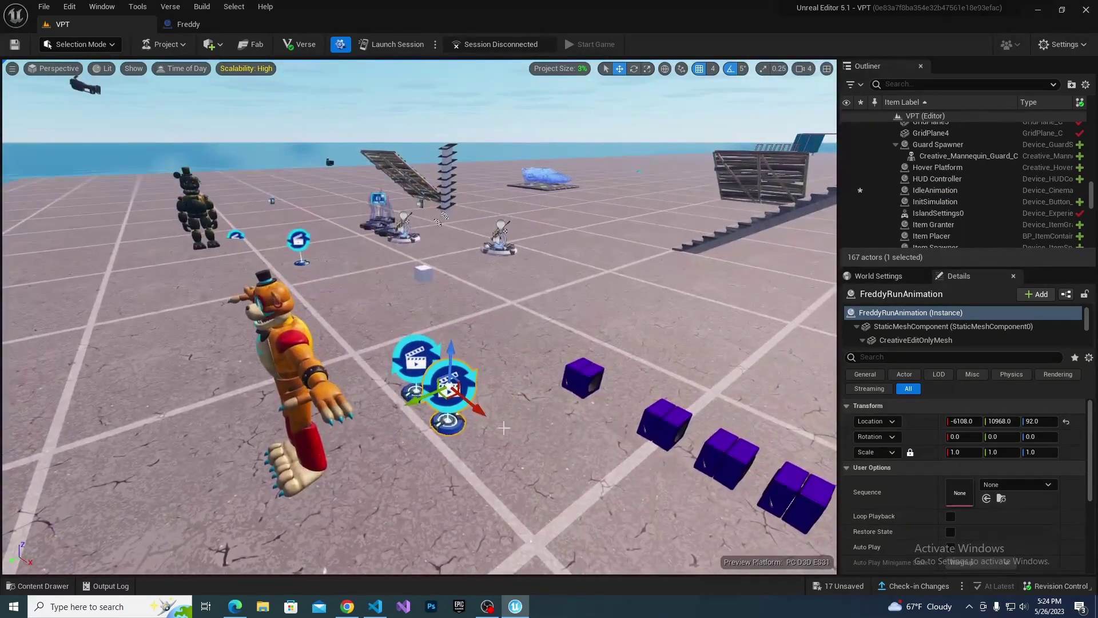
click(419, 352)
Navigate the Content Drawer to the VPT Content folder.
key(ctrl+space)
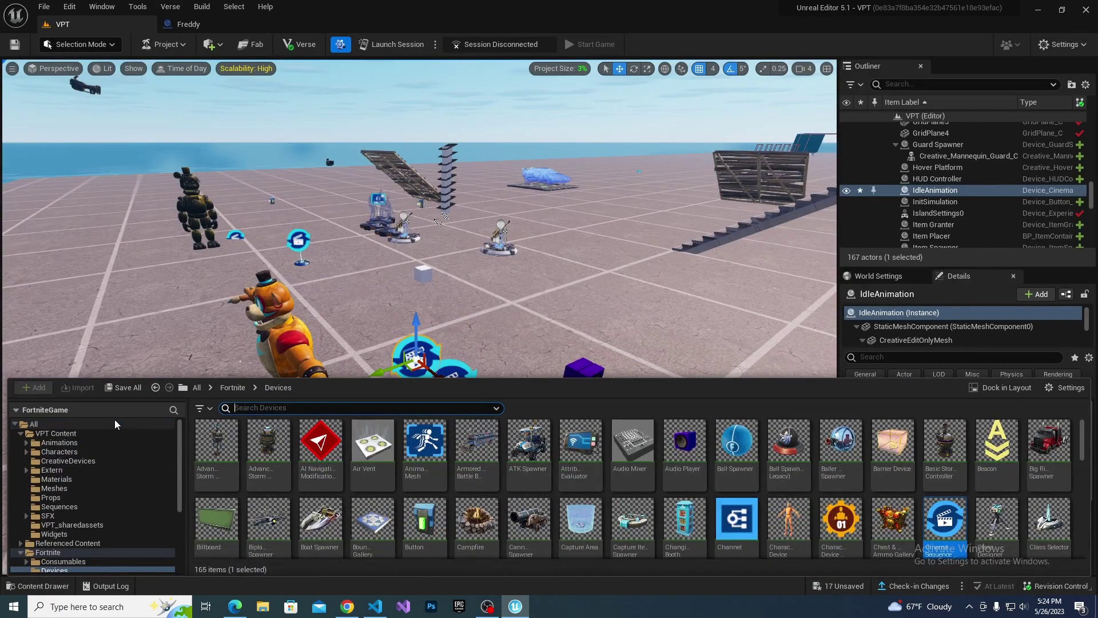
click(27, 434)
click(29, 425)
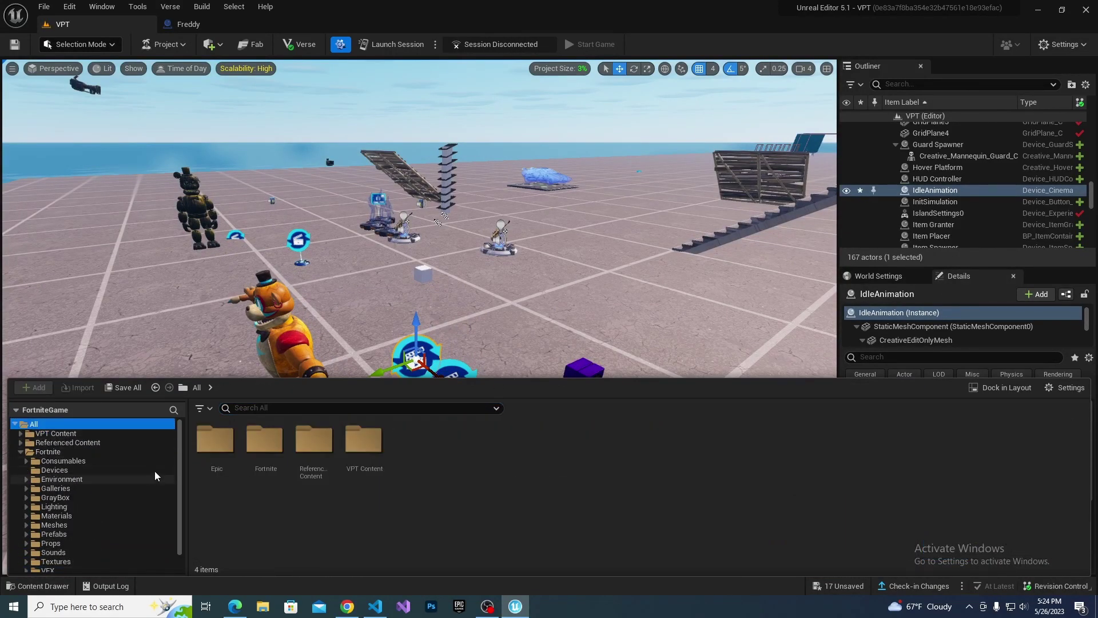
click(57, 433)
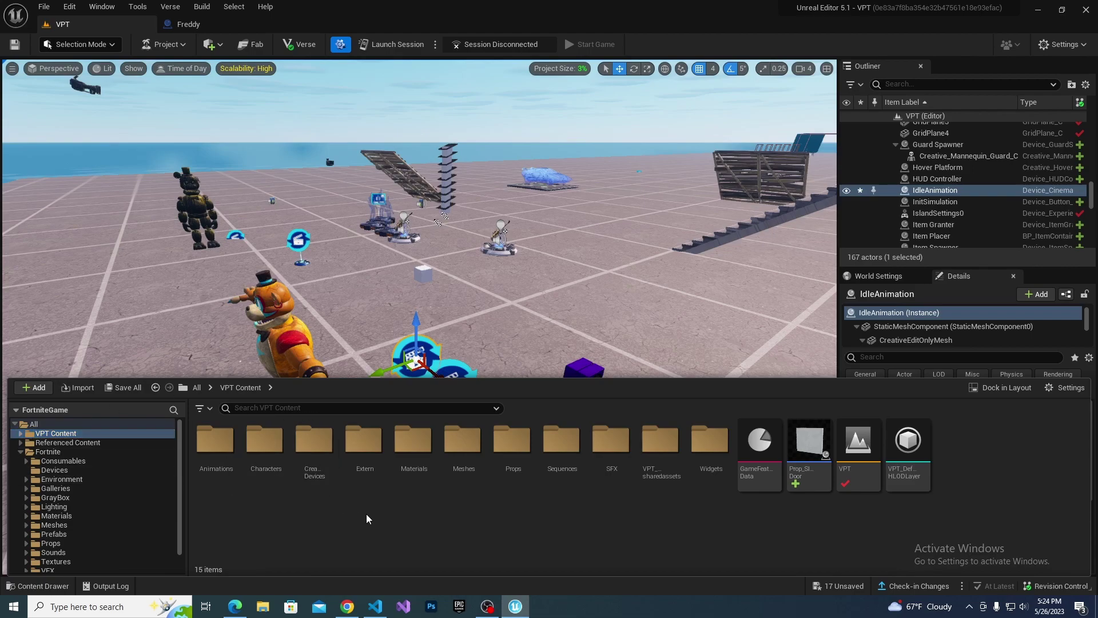
In the Sequences folder, create a Level Sequence named FreddyIdle.
double_click(564, 446)
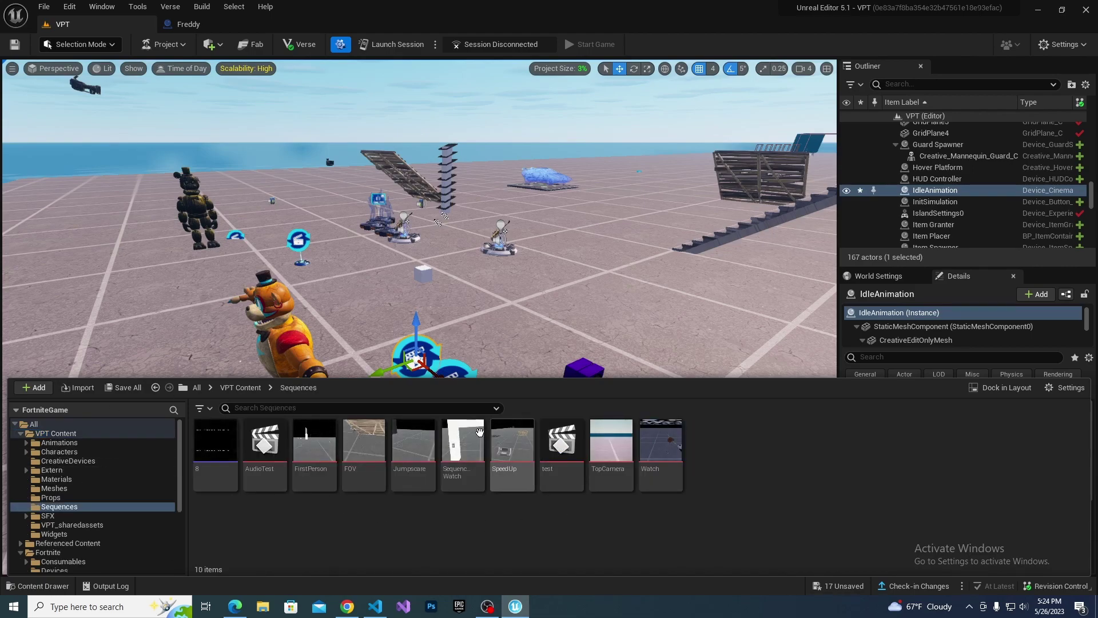
right_click(667, 527)
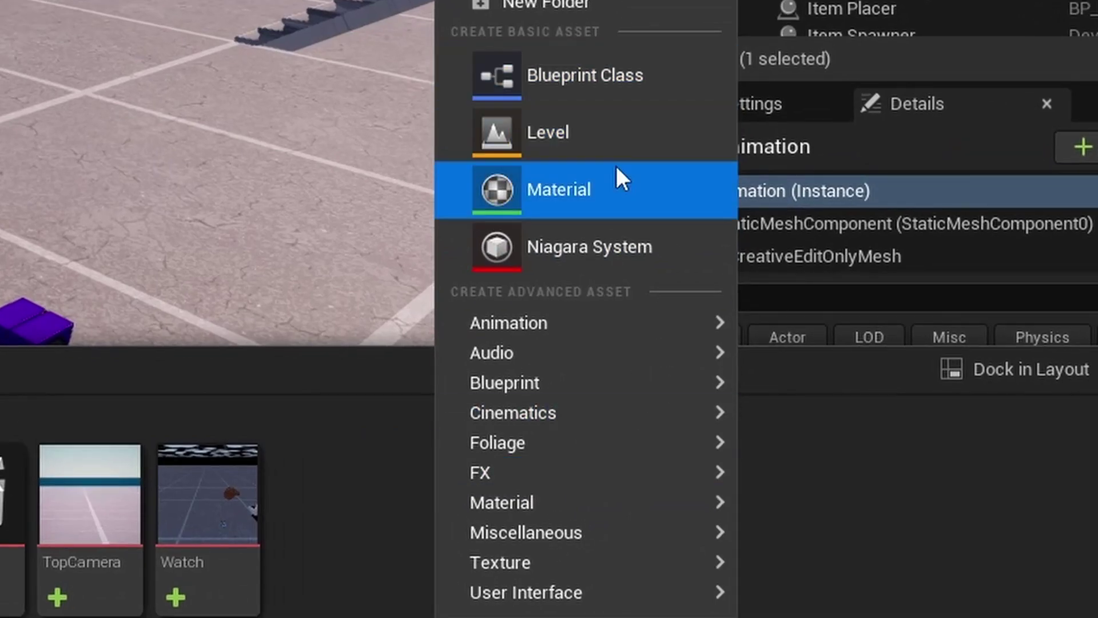
mouse_move(583, 412)
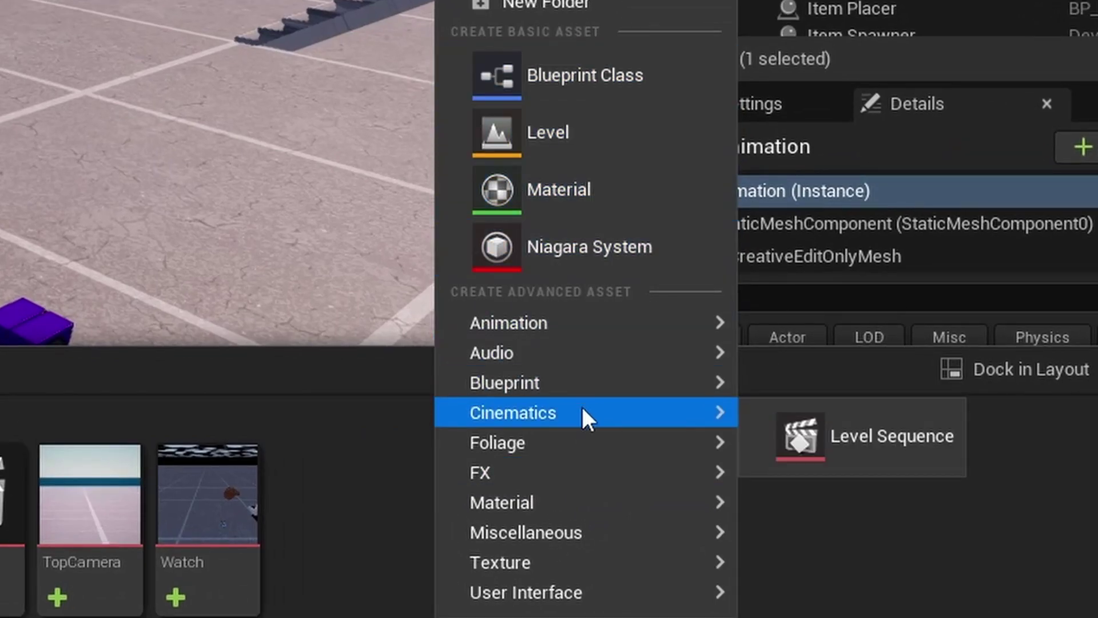
click(848, 441)
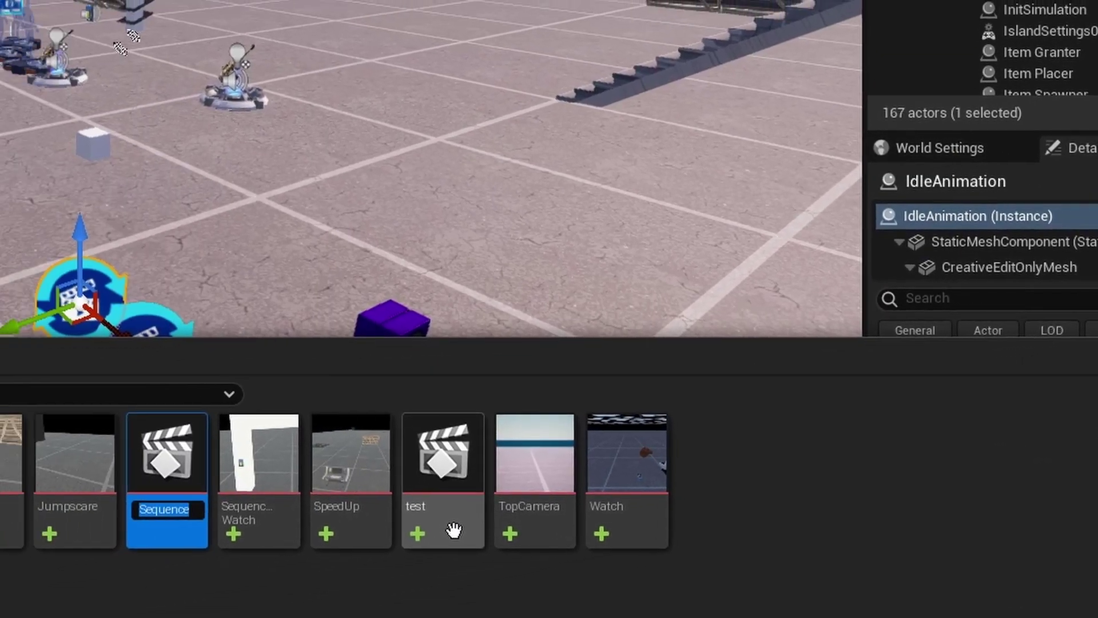
text(FreddyId)
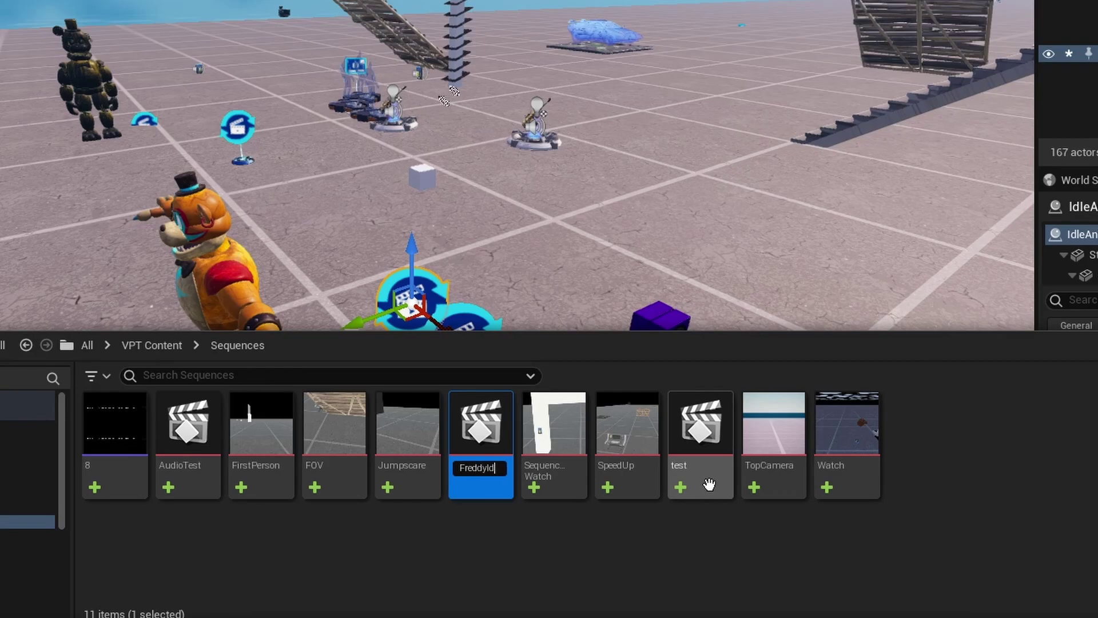
text(le)
key(Return)
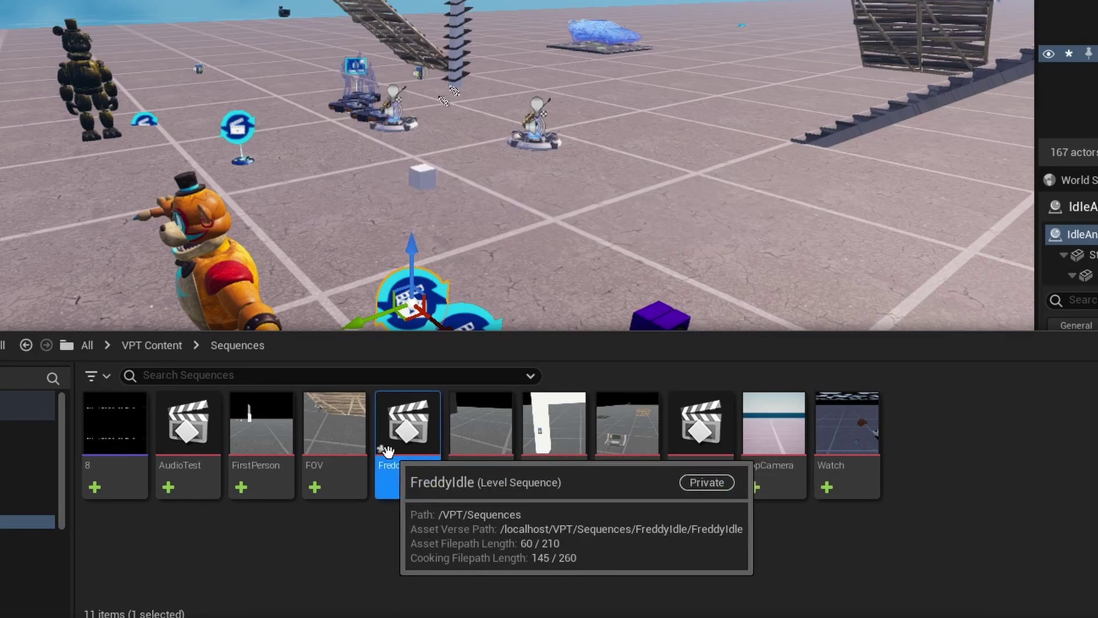
Duplicate FreddyIdle and name the copy FreddyMove.
key(ctrl+d)
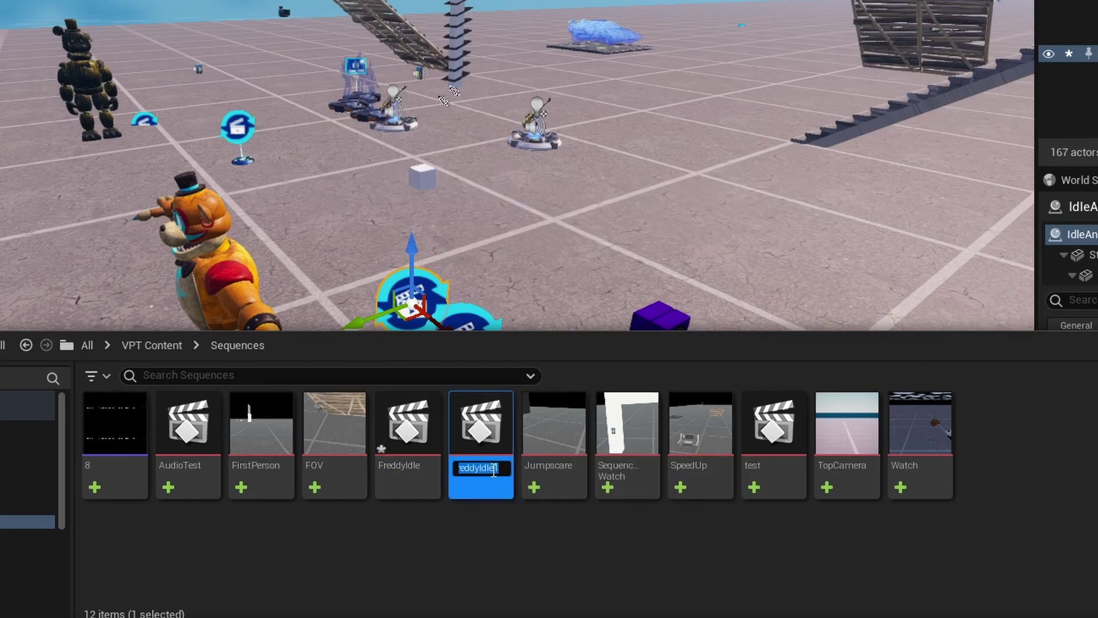
text(FreddyMove)
key(Return)
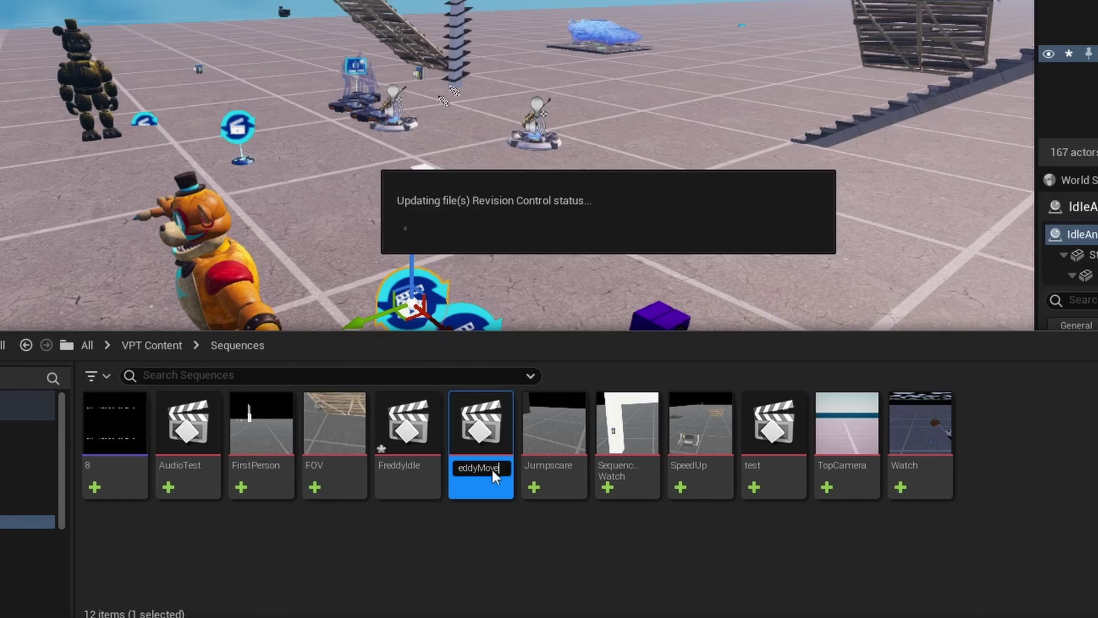
click(423, 465)
Open FreddyIdle in Sequencer and add the Freddy actor as a track.
double_click(423, 462)
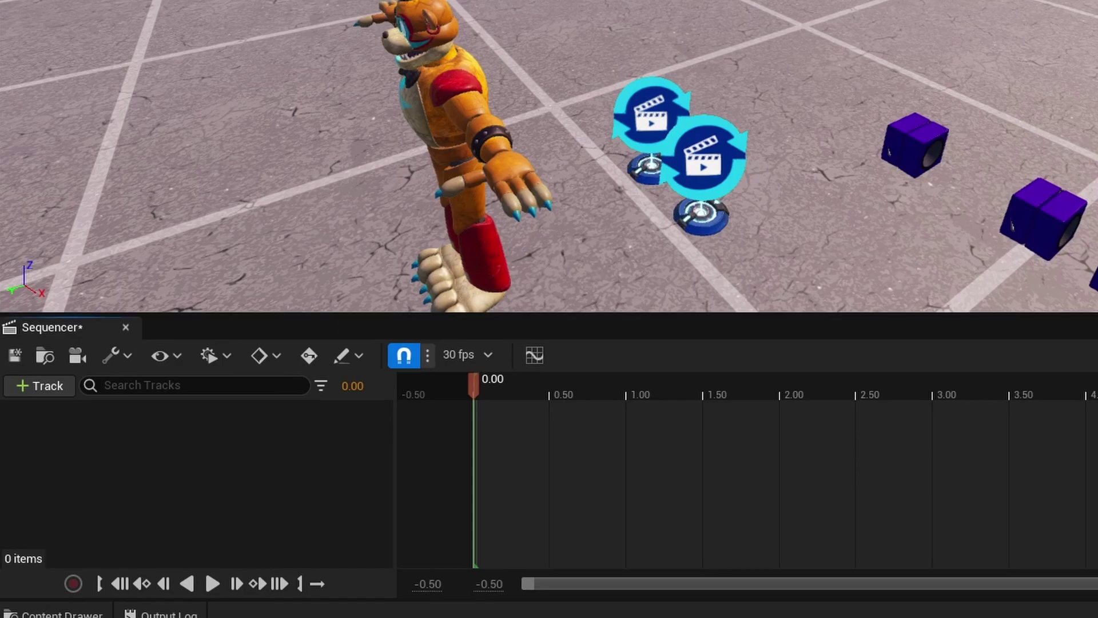
click(43, 382)
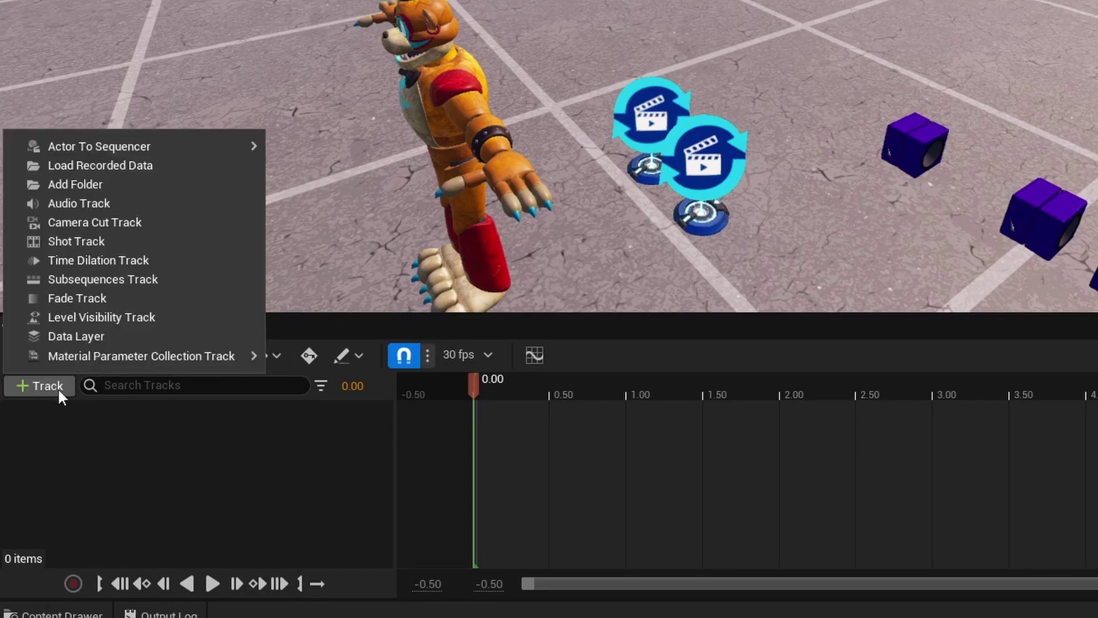
mouse_move(179, 145)
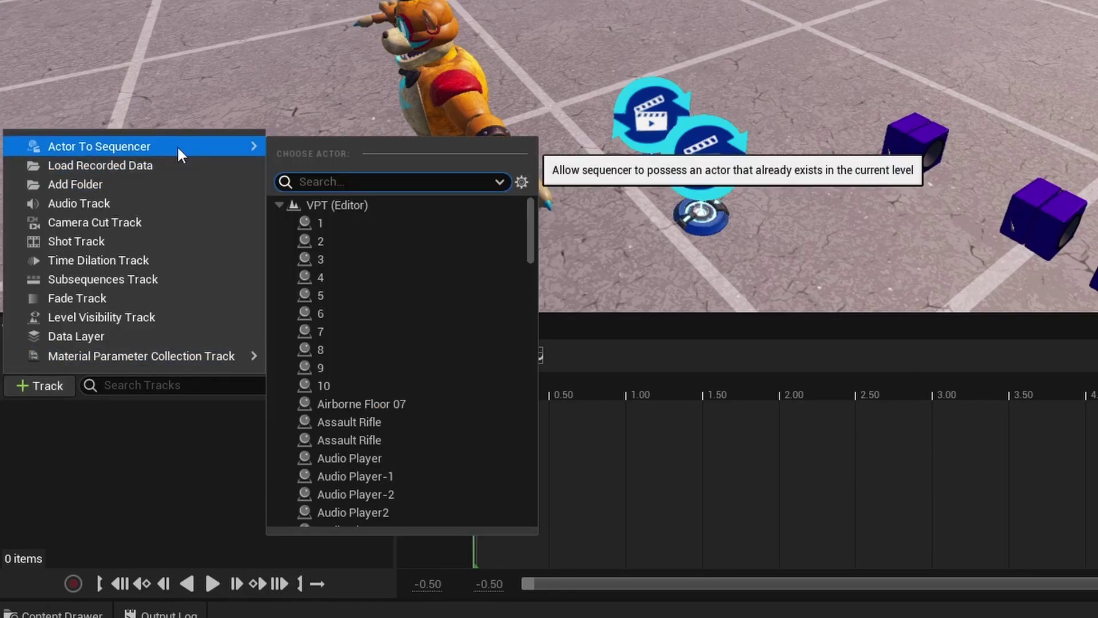
click(440, 50)
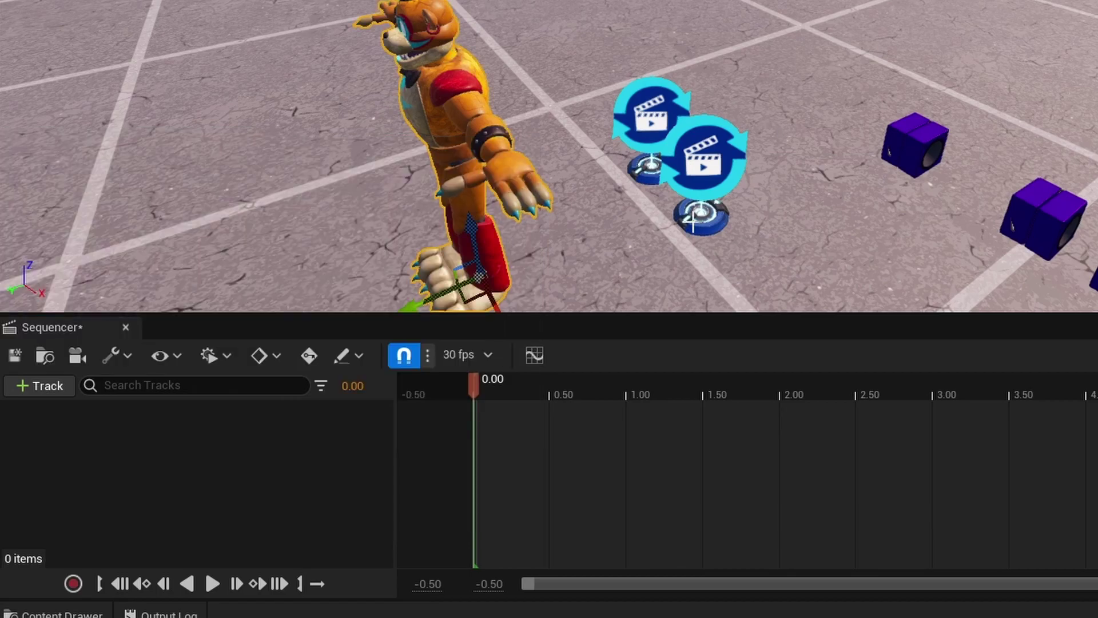
click(29, 384)
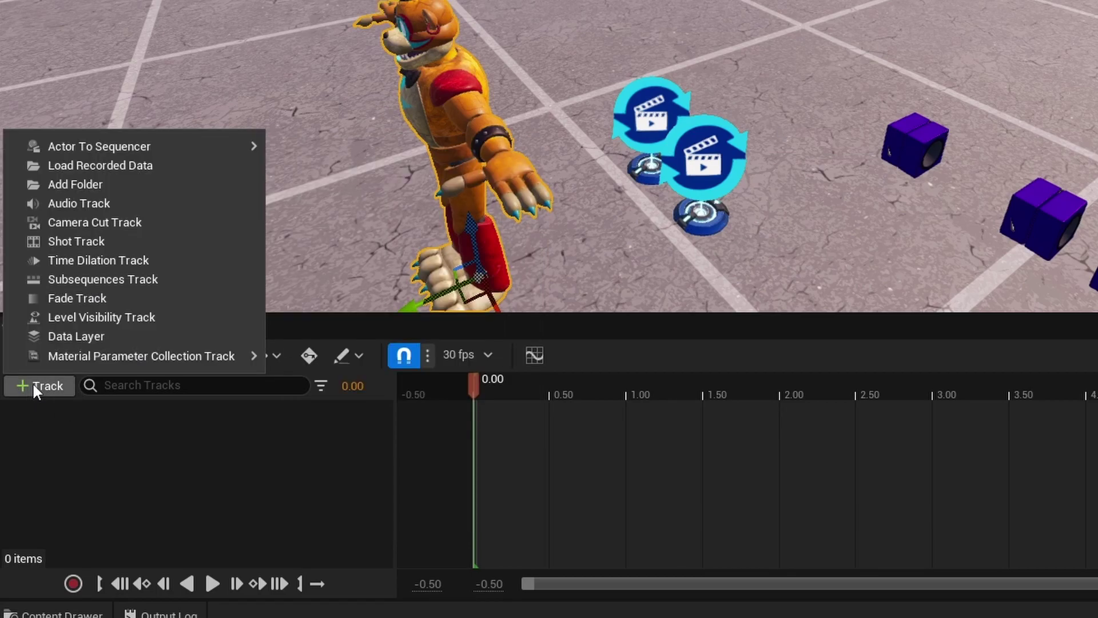
mouse_move(126, 147)
click(378, 149)
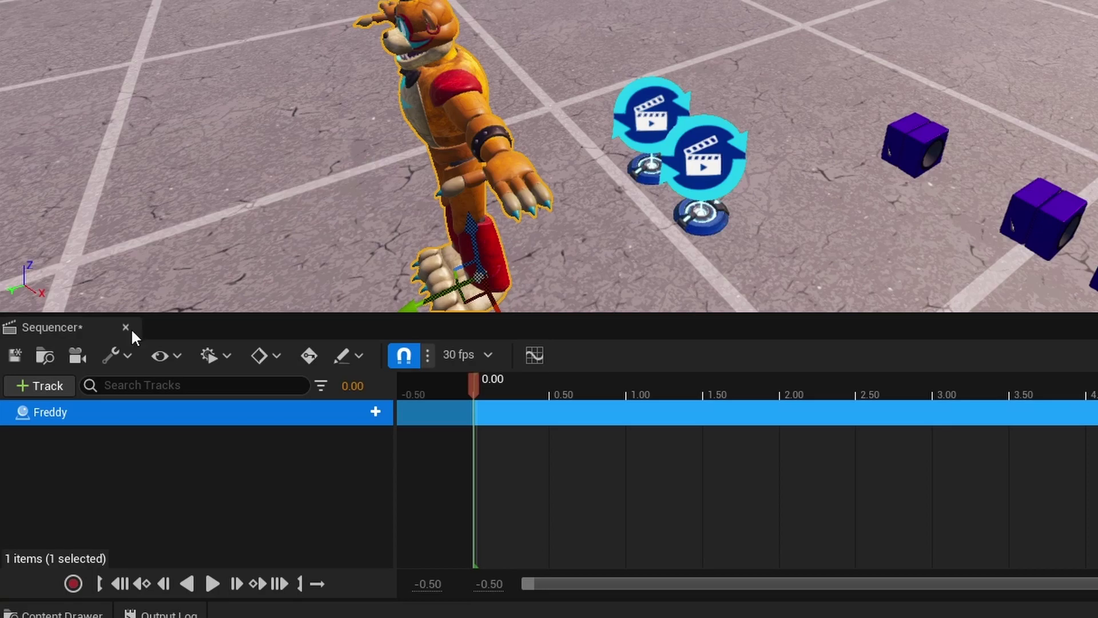
Open the track menu on the Freddy row to list his animations.
click(64, 468)
click(30, 416)
click(129, 463)
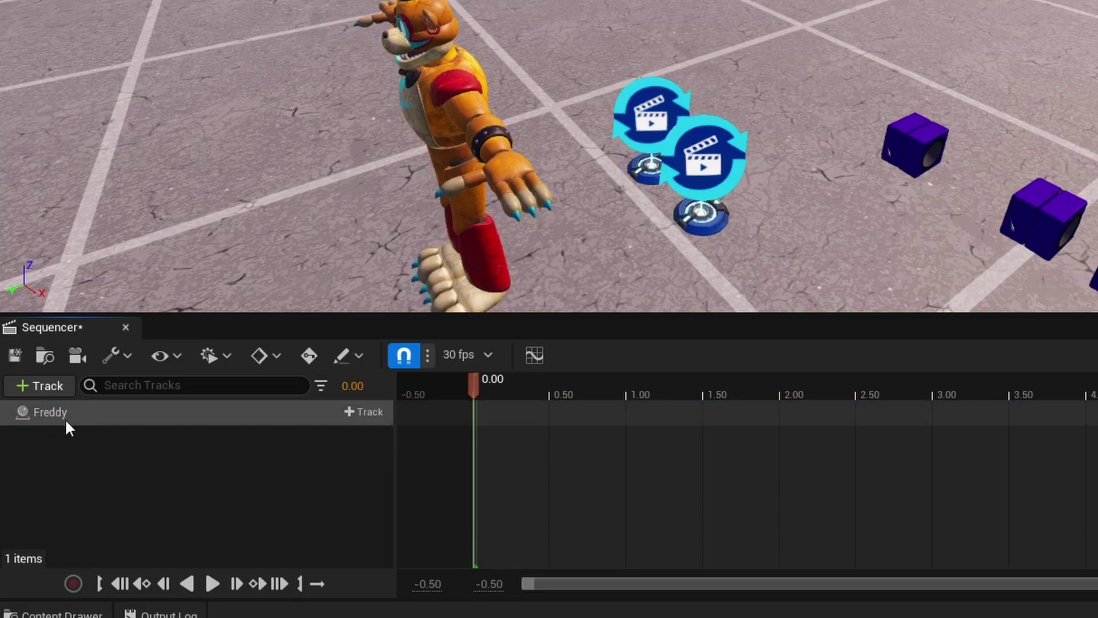
click(370, 411)
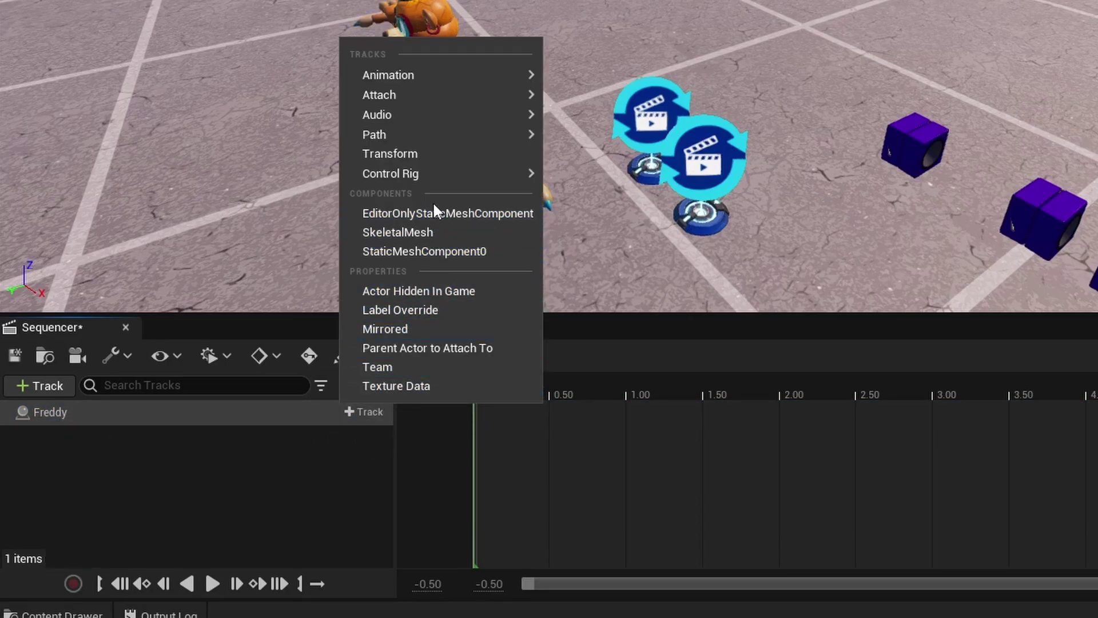
mouse_move(435, 74)
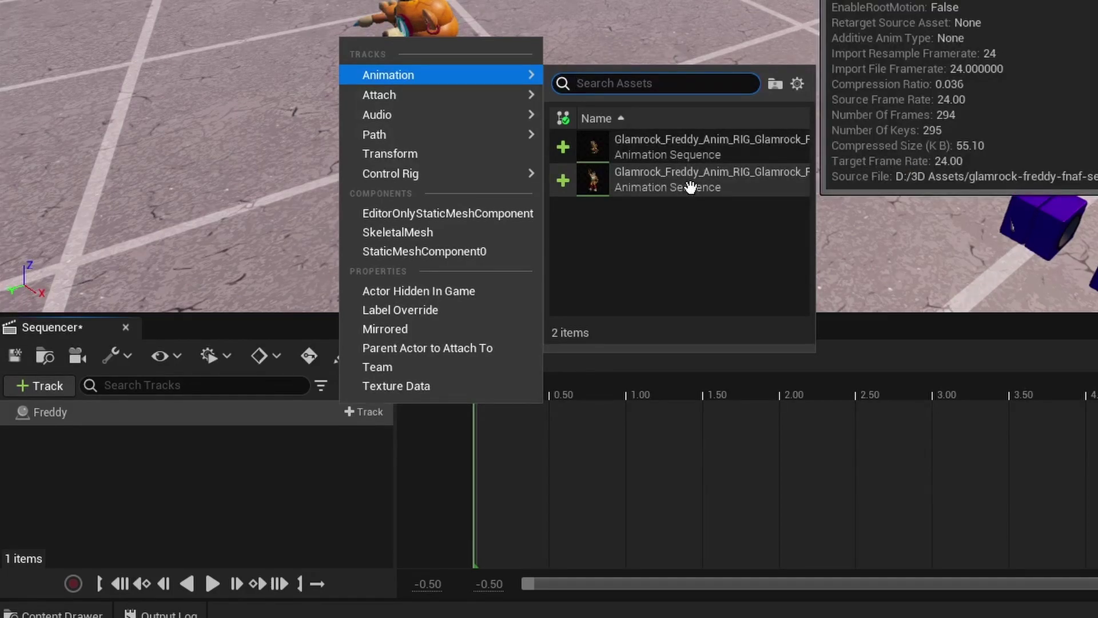
Add the ao_Freddy_Wave_02 animation to Freddy's track and preview the wave.
click(690, 187)
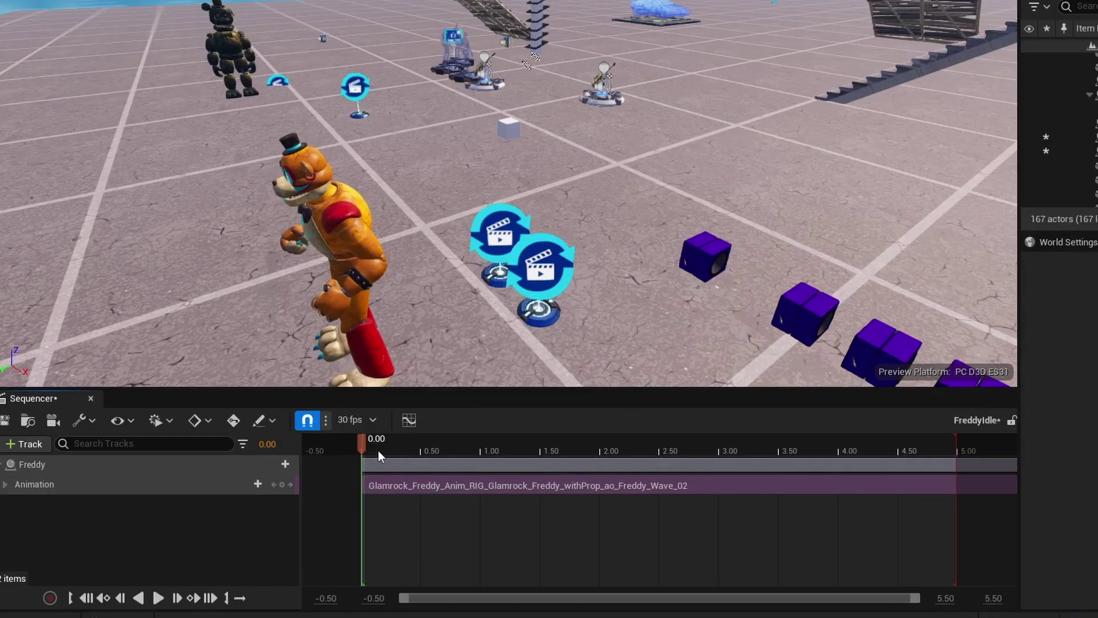
drag(379, 451, 340, 445)
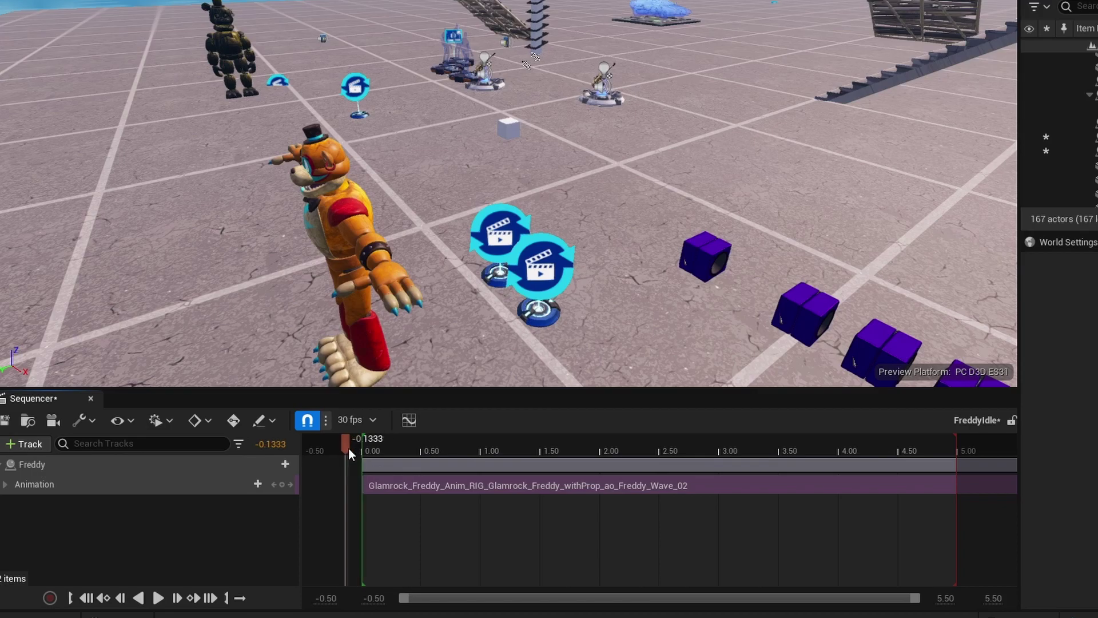
key(space)
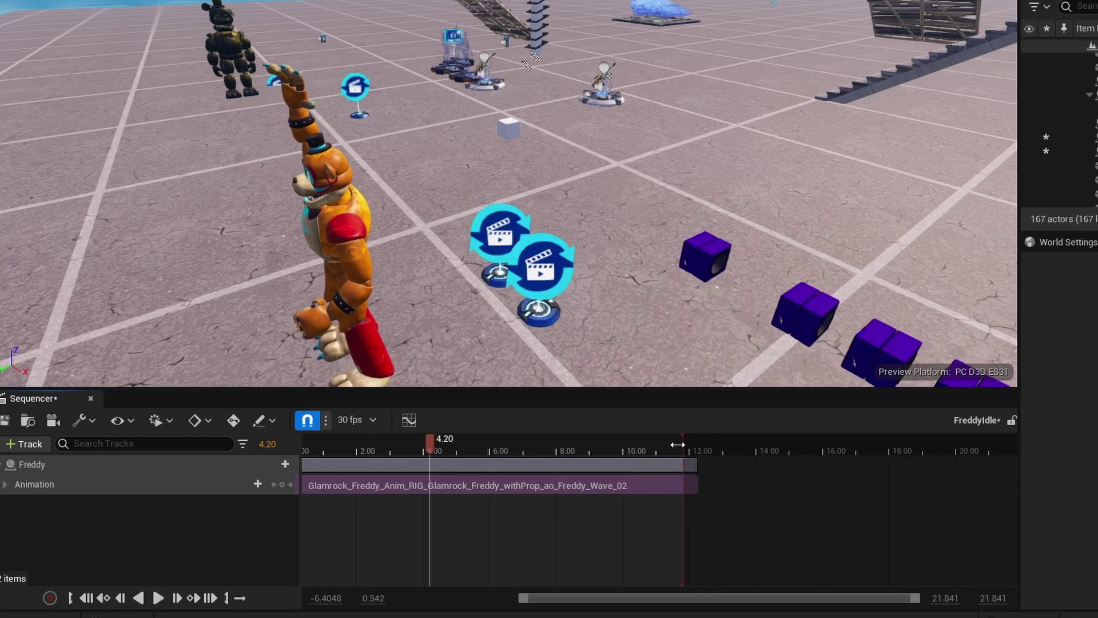
drag(678, 444, 458, 437)
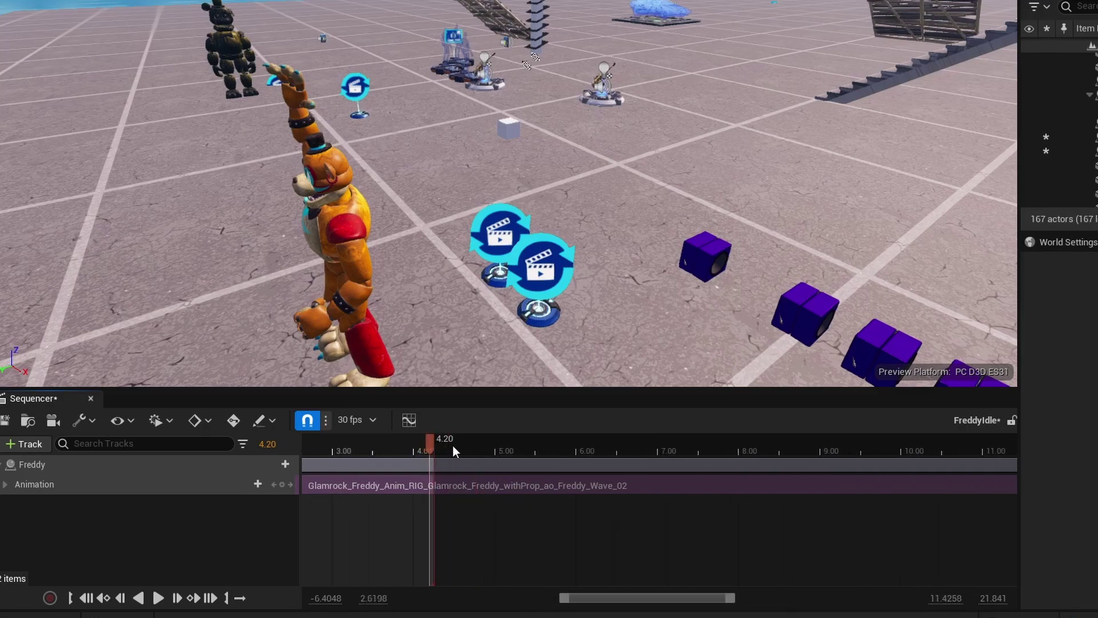
click(386, 445)
scroll(443, 452, up, 4)
scroll(451, 454, up, 3)
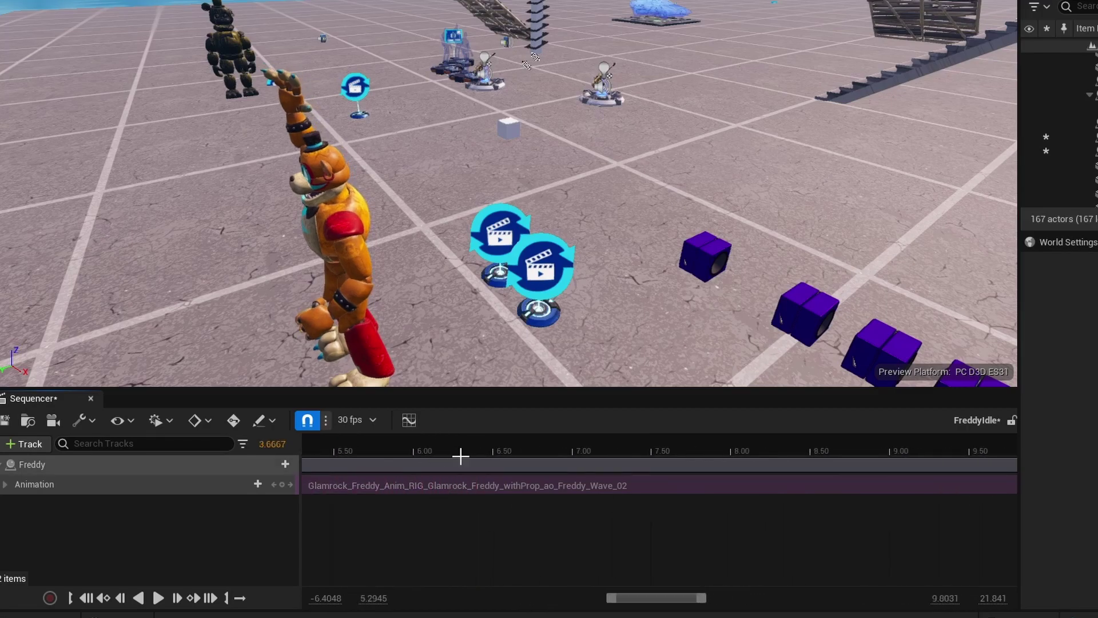
scroll(480, 466, down, 5)
click(342, 484)
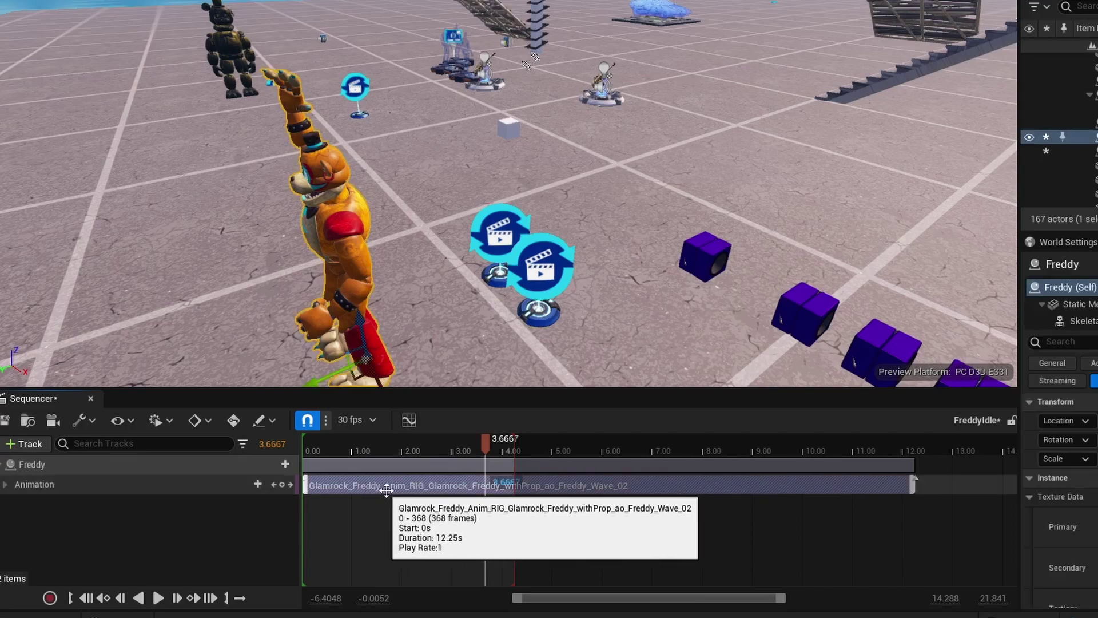
click(679, 532)
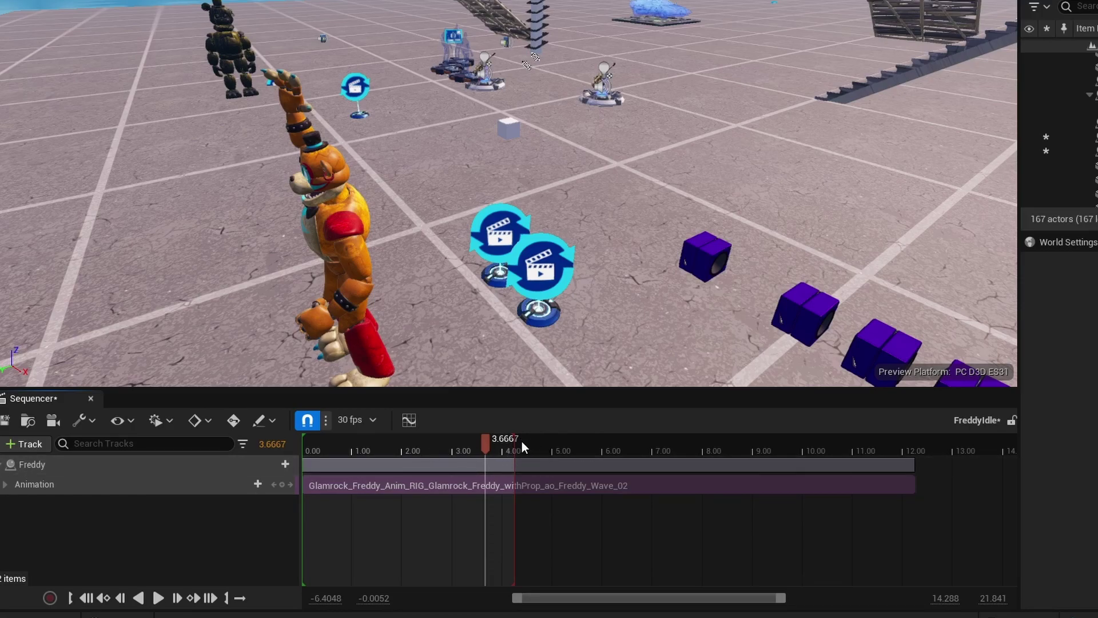
Extend the playback end to the wave's end and preview it in game view.
drag(533, 439, 917, 451)
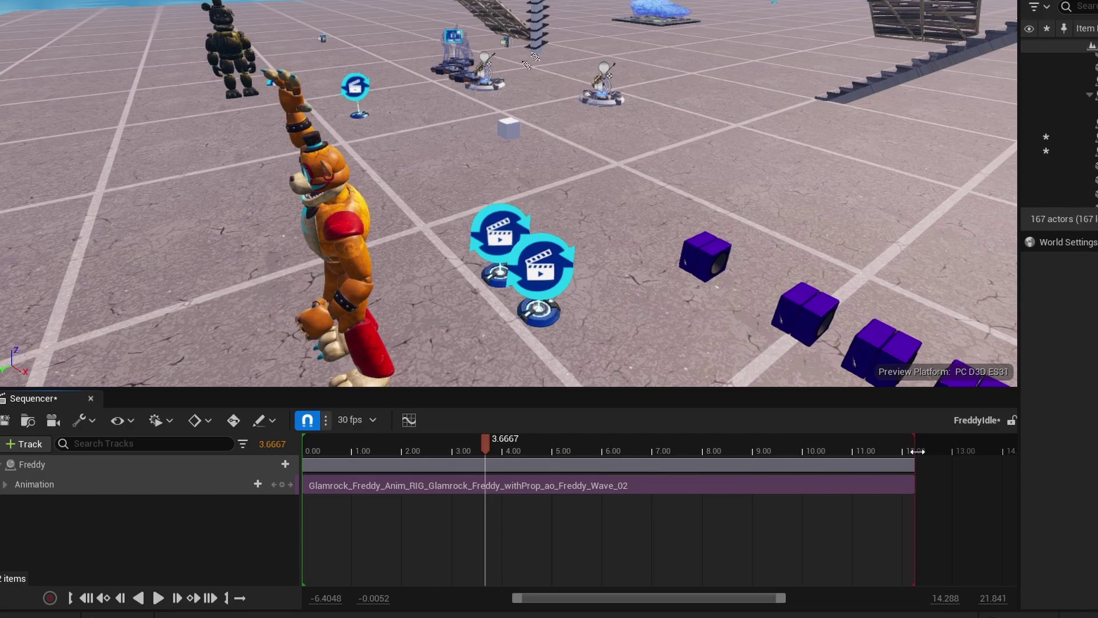
key(g)
key(space)
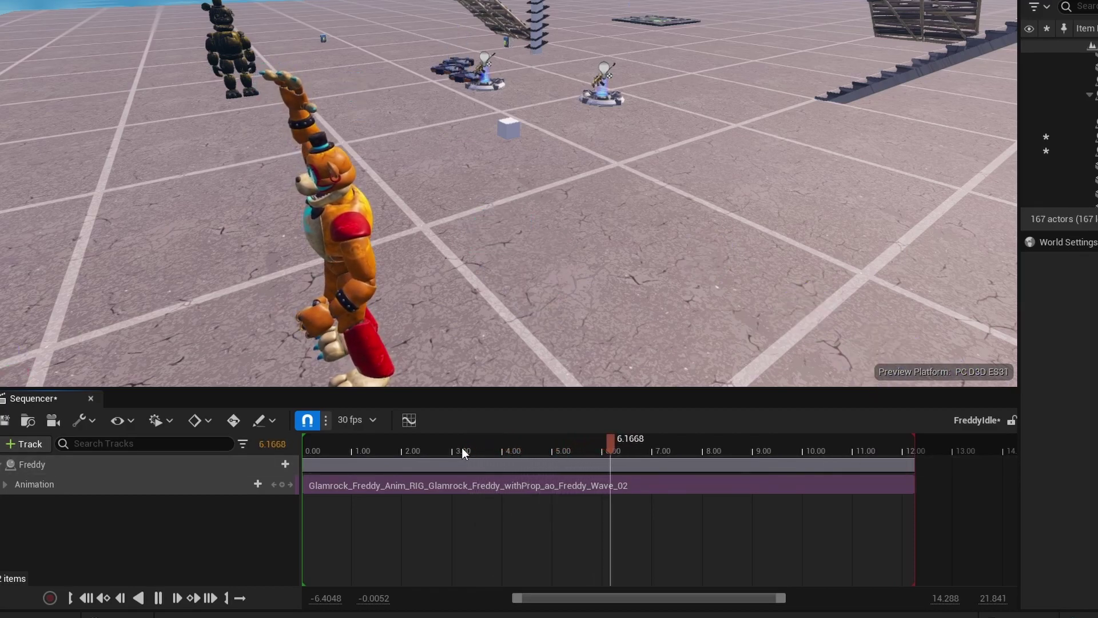
key(space)
Restore editor icons, close FreddyIdle, and open the FreddyMove sequence.
key(g)
click(90, 398)
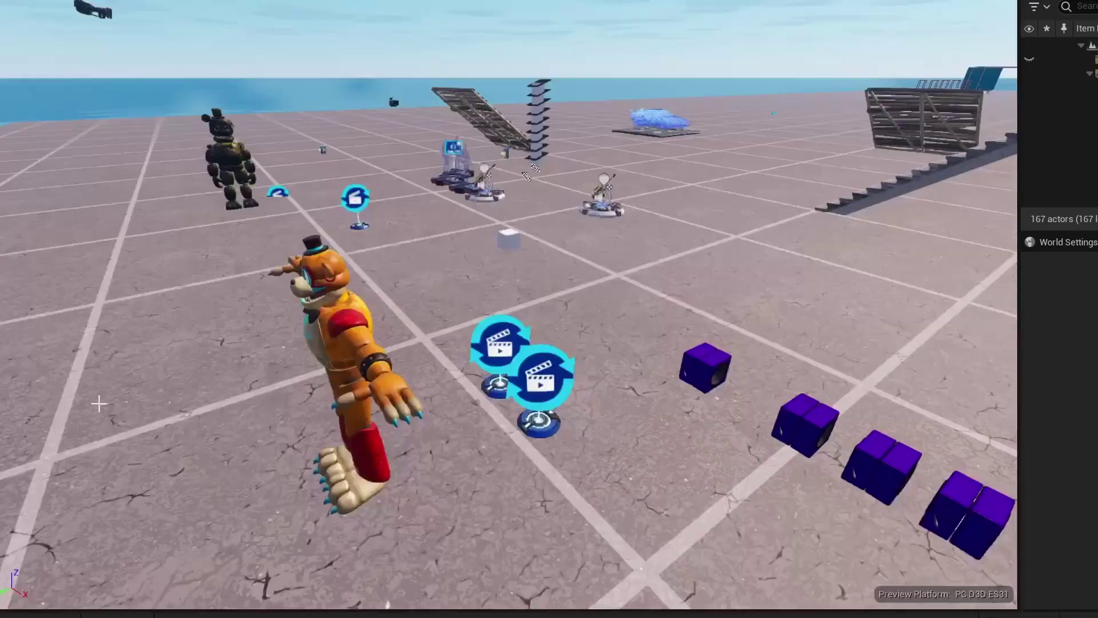
key(ctrl+space)
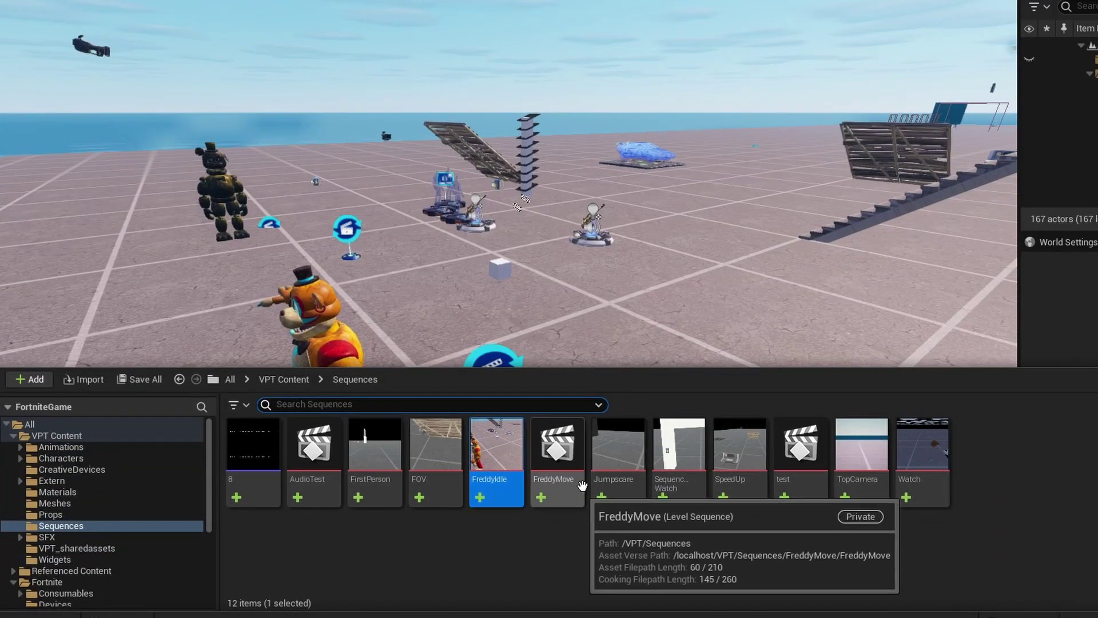
double_click(565, 462)
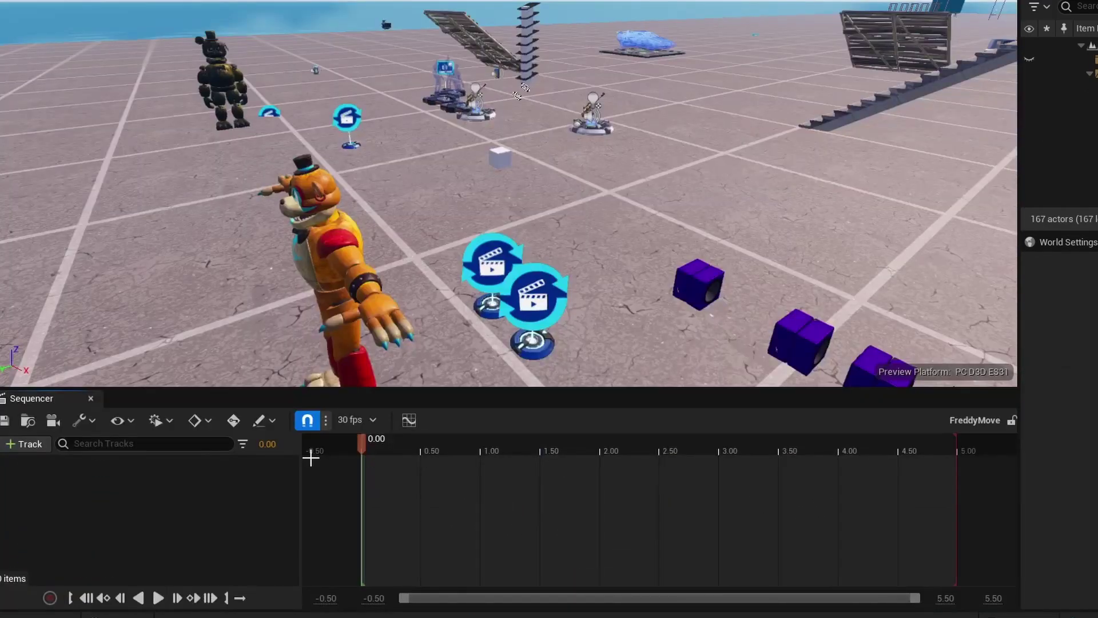
Add the Freddy actor to FreddyMove via Actor To Sequencer.
click(338, 284)
click(23, 444)
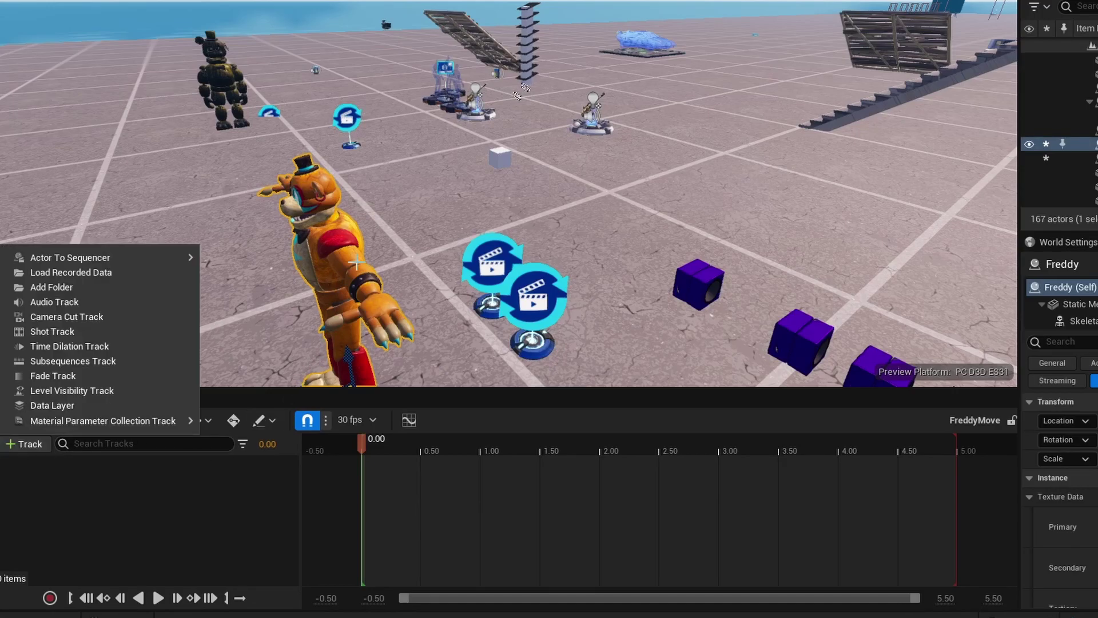
click(26, 444)
click(32, 443)
mouse_move(148, 256)
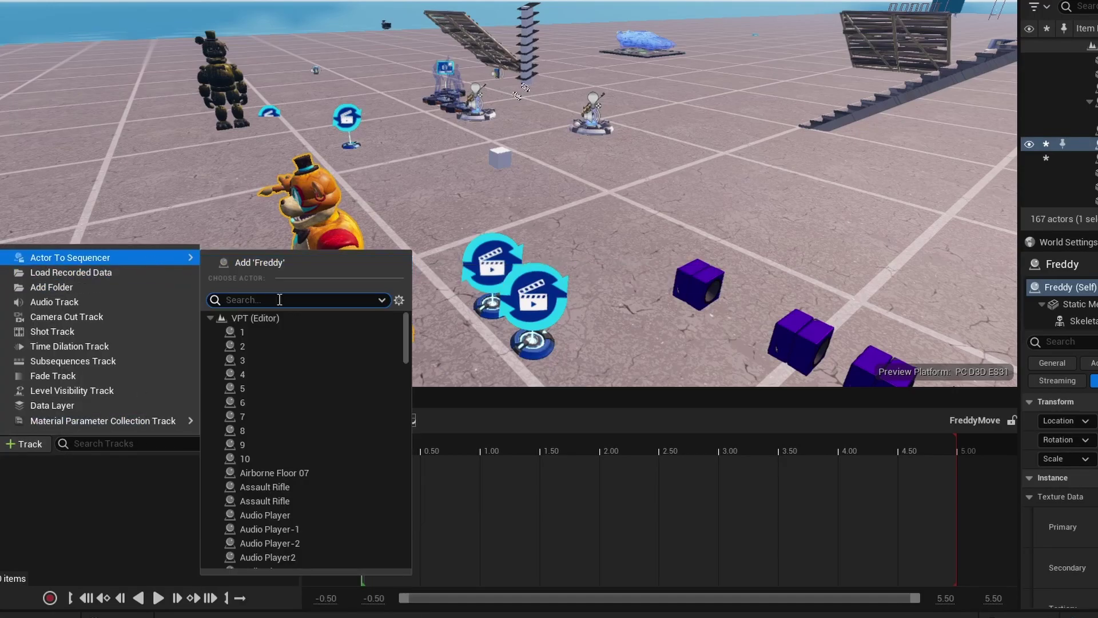
text(freddy)
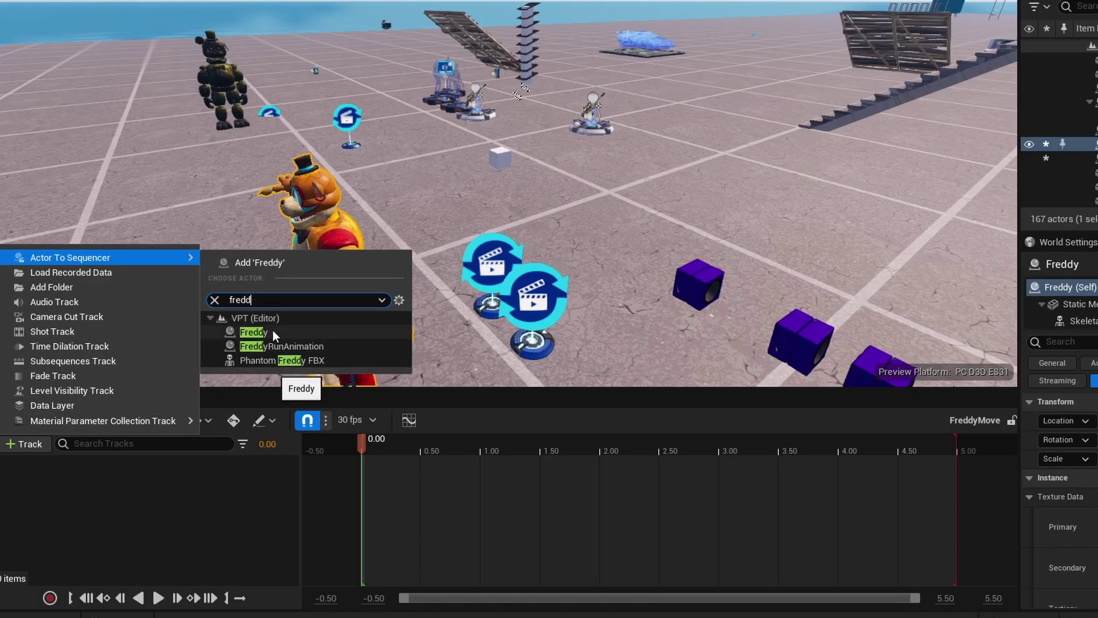
click(273, 331)
Give Freddy a run animation and trim the playback end to its roughly 2-second clip.
mouse_move(295, 202)
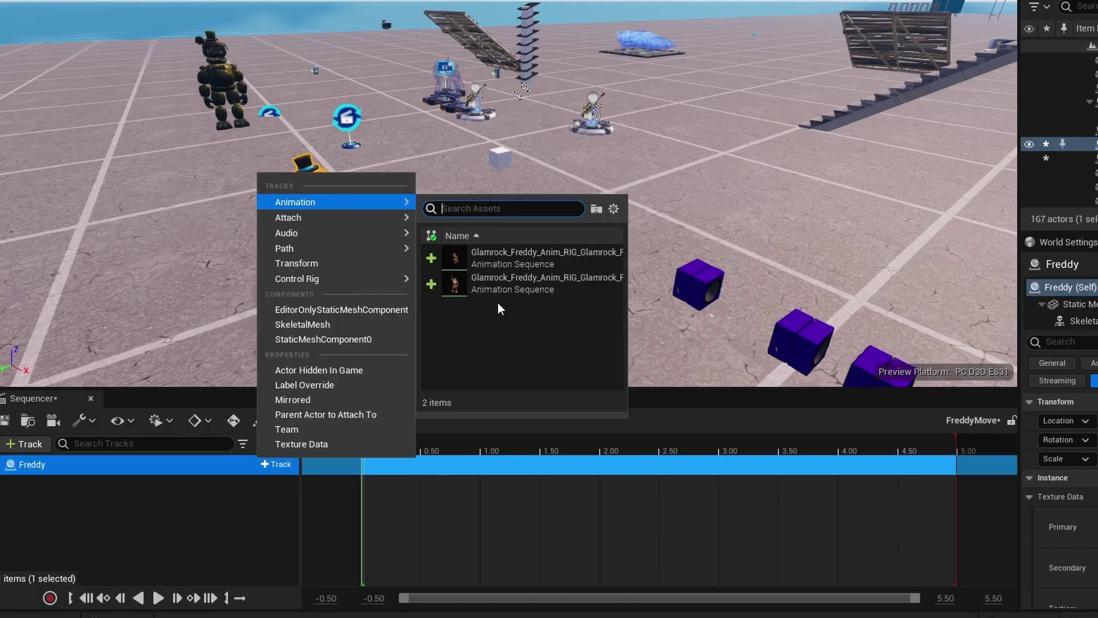
click(512, 277)
key(space)
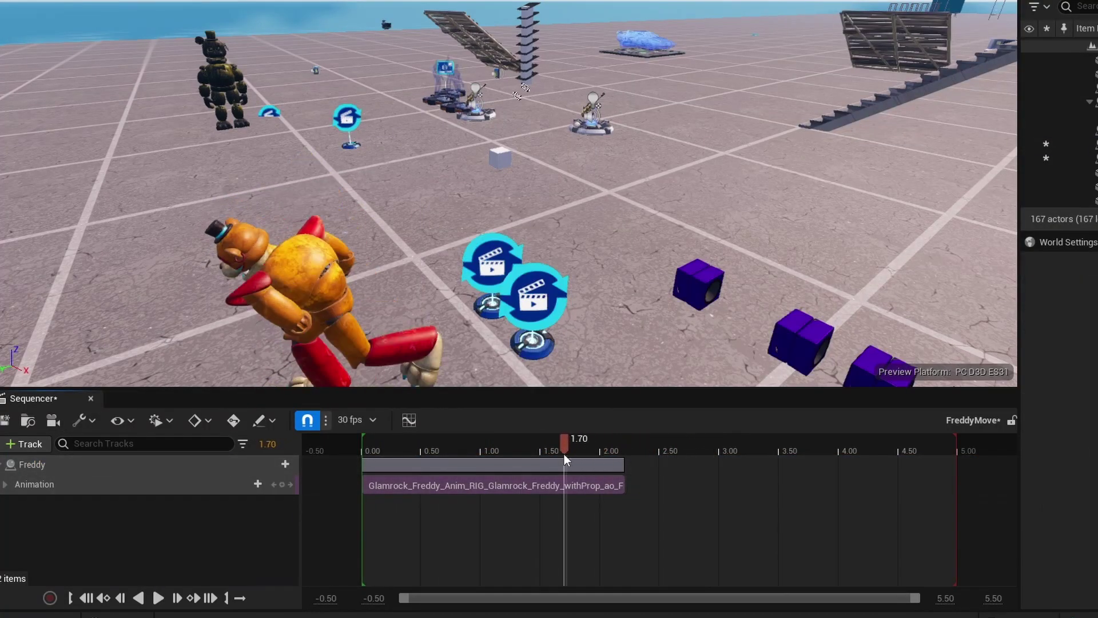
click(575, 462)
key(space)
drag(956, 444, 624, 451)
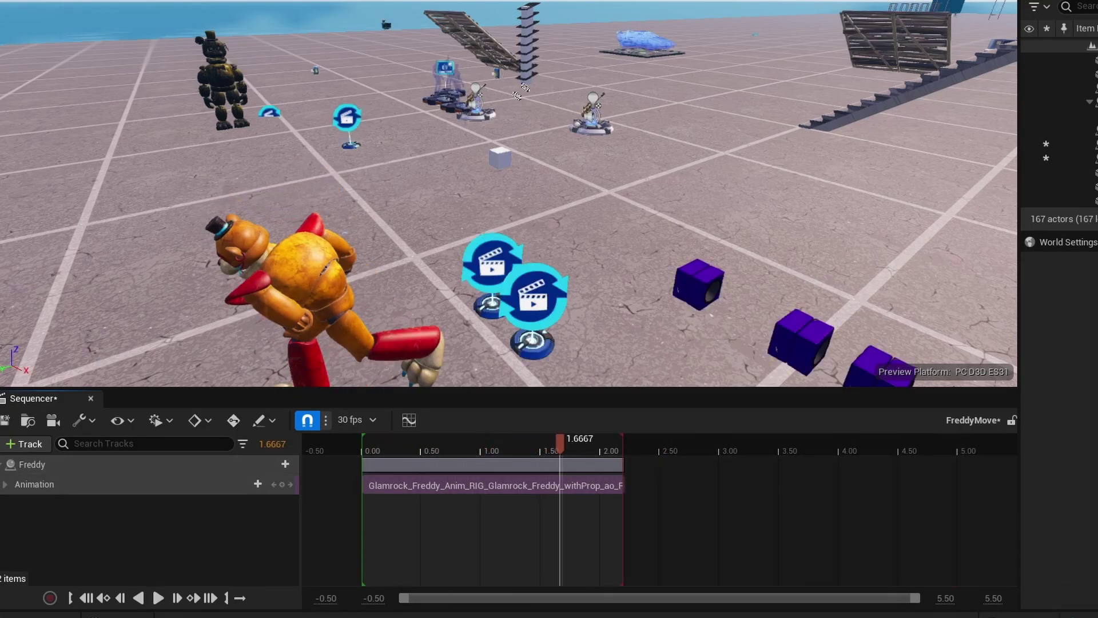
Save FreddyMove, close Sequencer, and select the IdleAnimation sequence device.
click(5, 420)
click(90, 398)
right_drag(97, 405, 97, 405)
click(440, 240)
scroll(699, 303, down, 2)
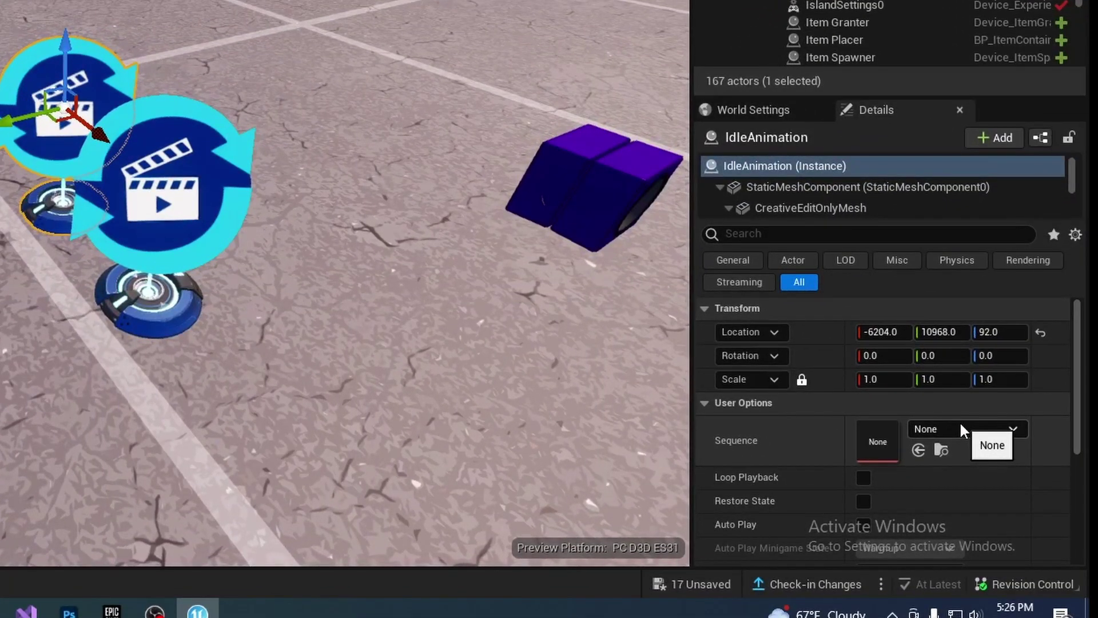
Assign the FreddyIdle sequence to the IdleAnimation device and enable Loop Playback.
click(960, 427)
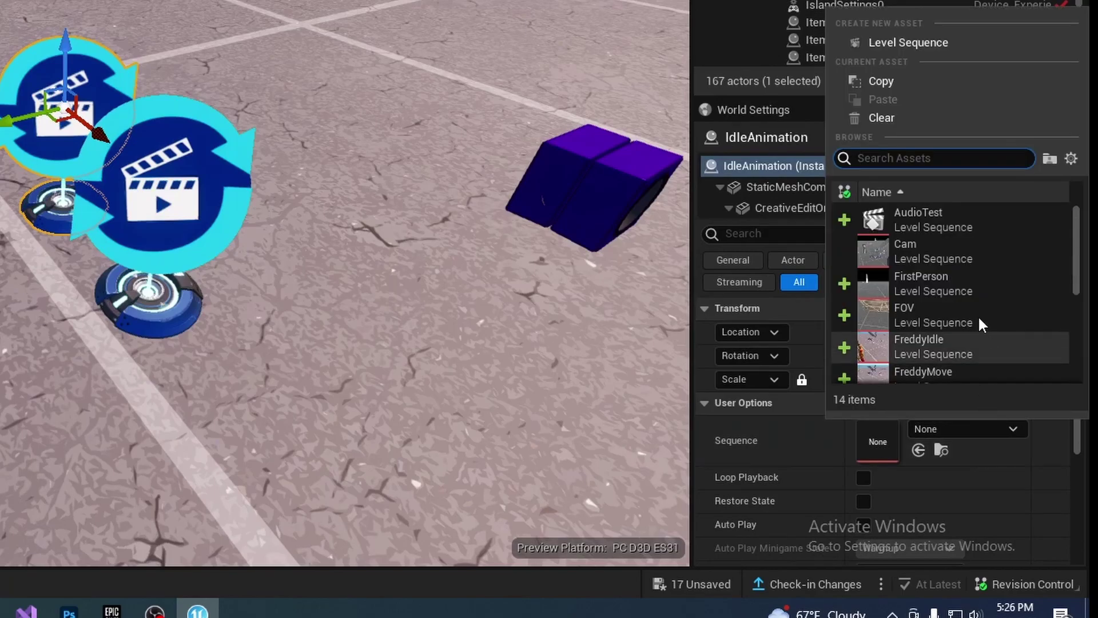
click(935, 338)
scroll(773, 414, down, 2)
right_drag(400, 286, 300, 380)
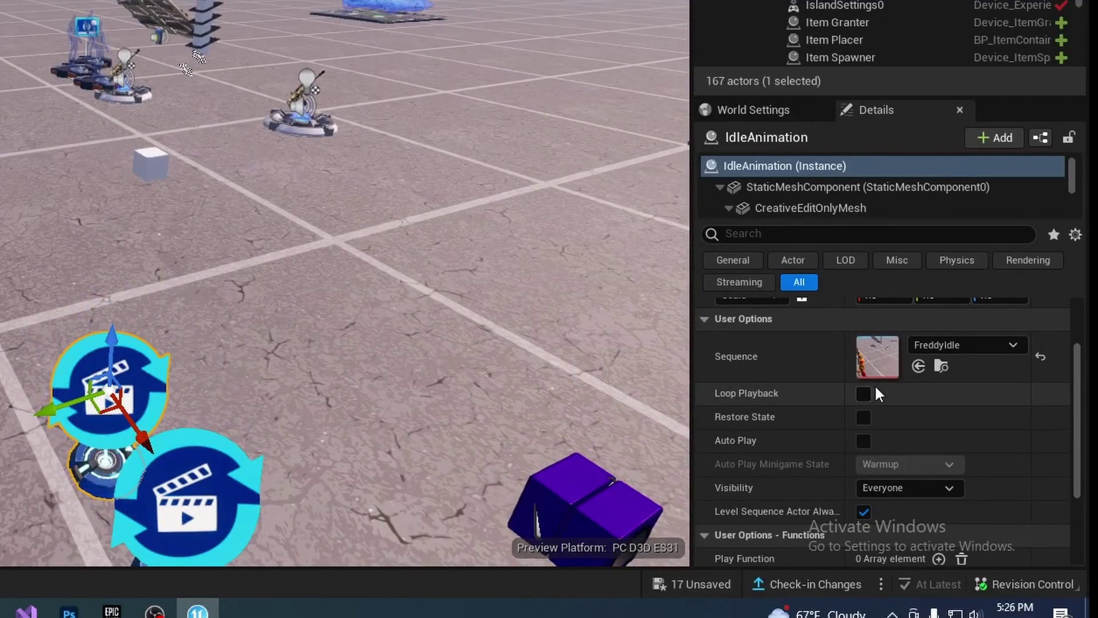
click(864, 393)
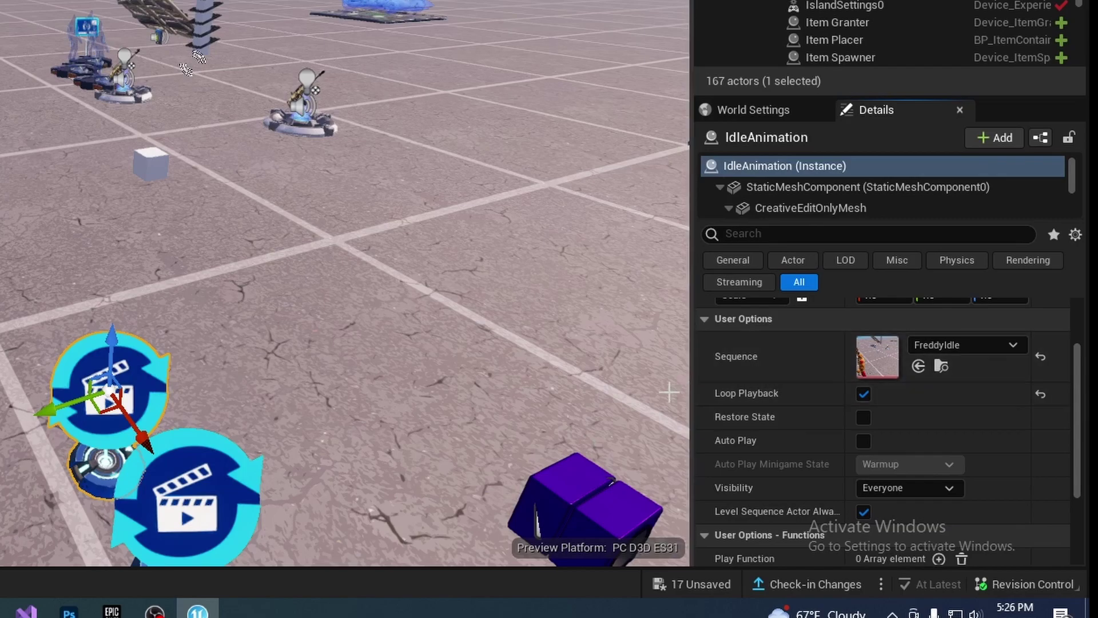
Give the FreddyRunAnimation device the FreddyMove sequence with Loop Playback enabled.
scroll(786, 415, up, 1)
right_drag(352, 329, 343, 337)
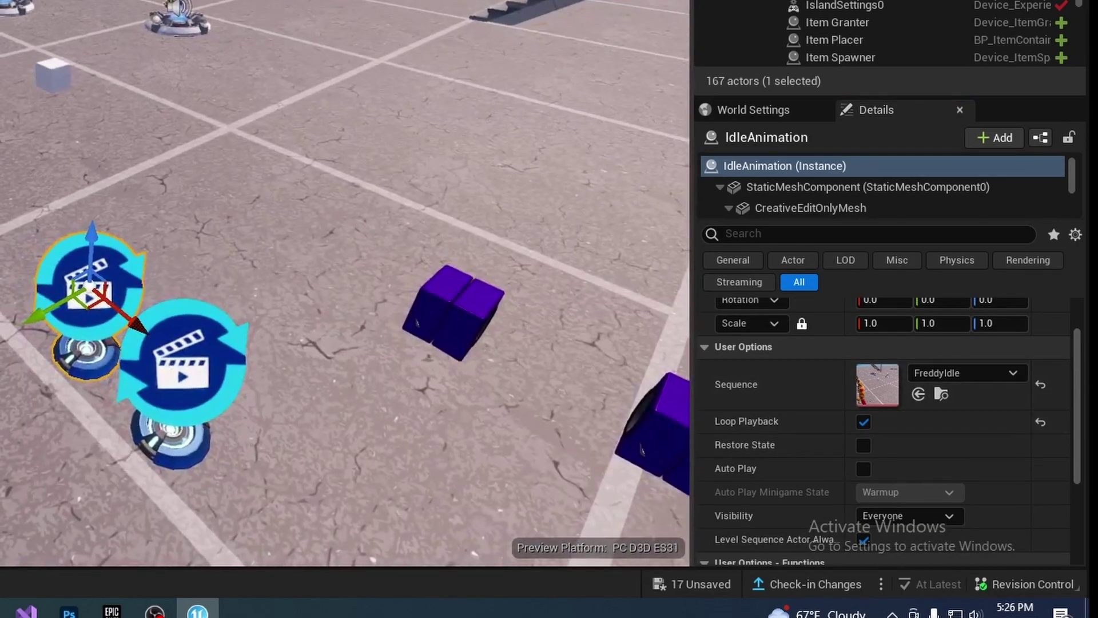
click(183, 369)
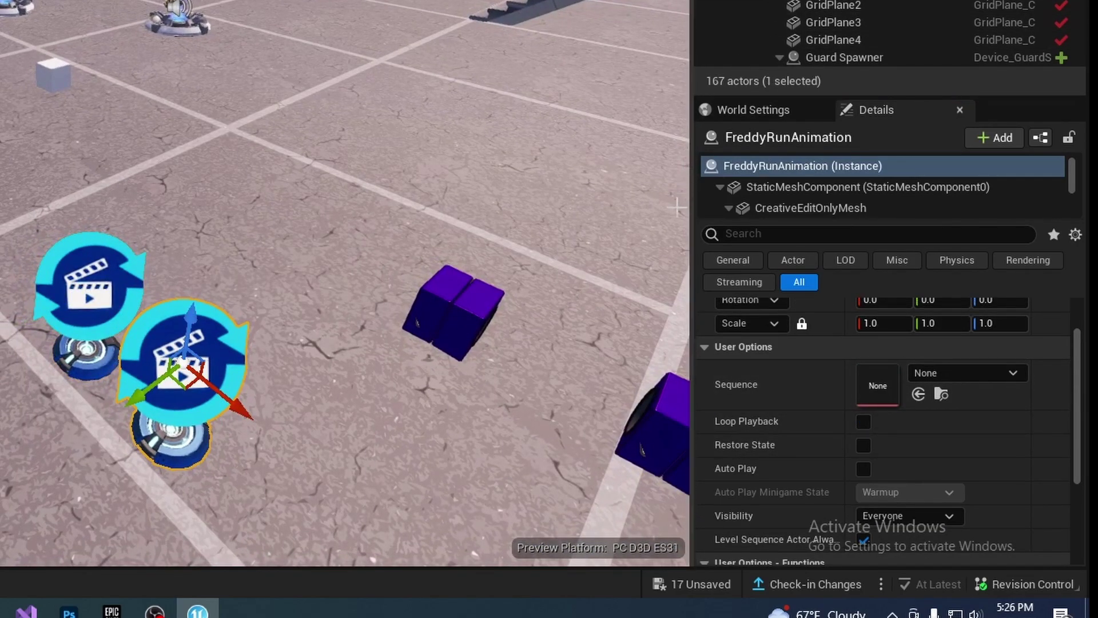
click(967, 371)
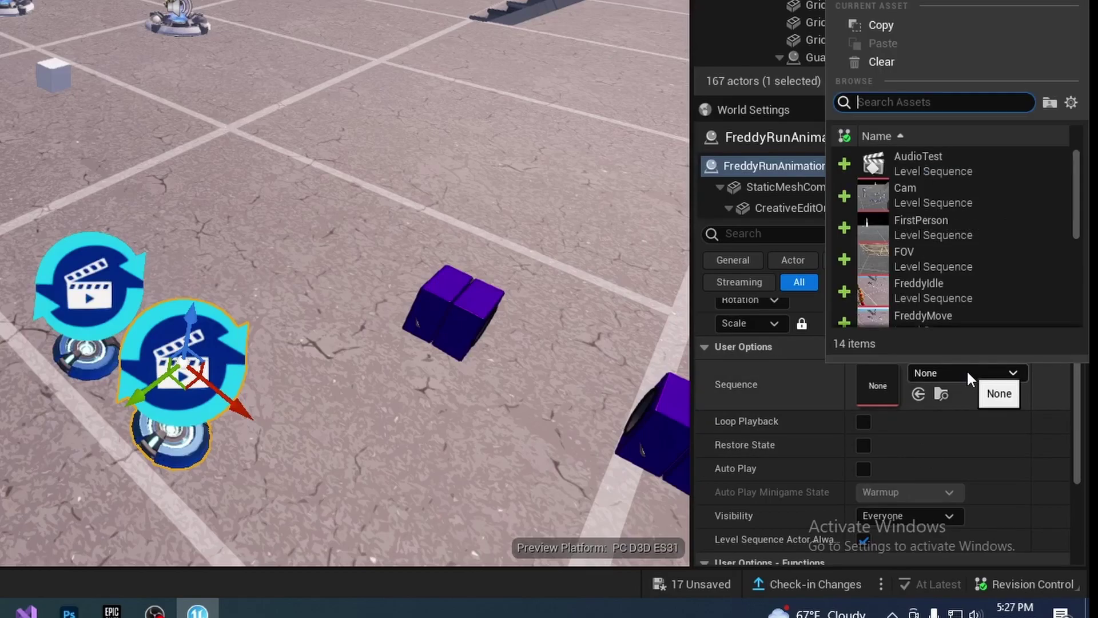
scroll(960, 289, down, 1)
click(949, 289)
click(948, 300)
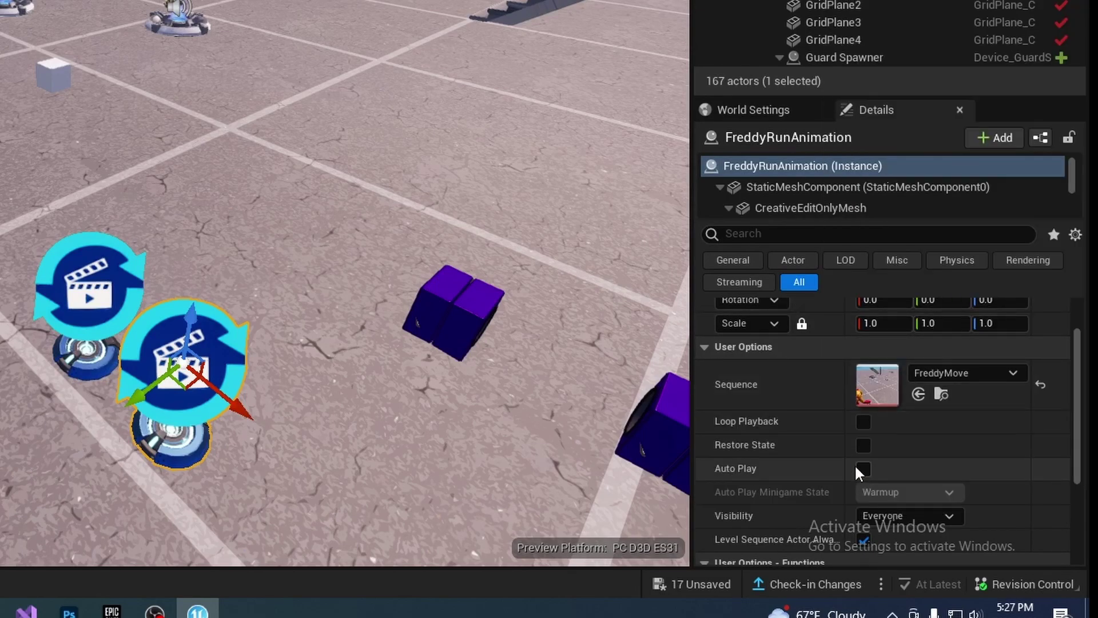
click(863, 424)
scroll(858, 420, down, 3)
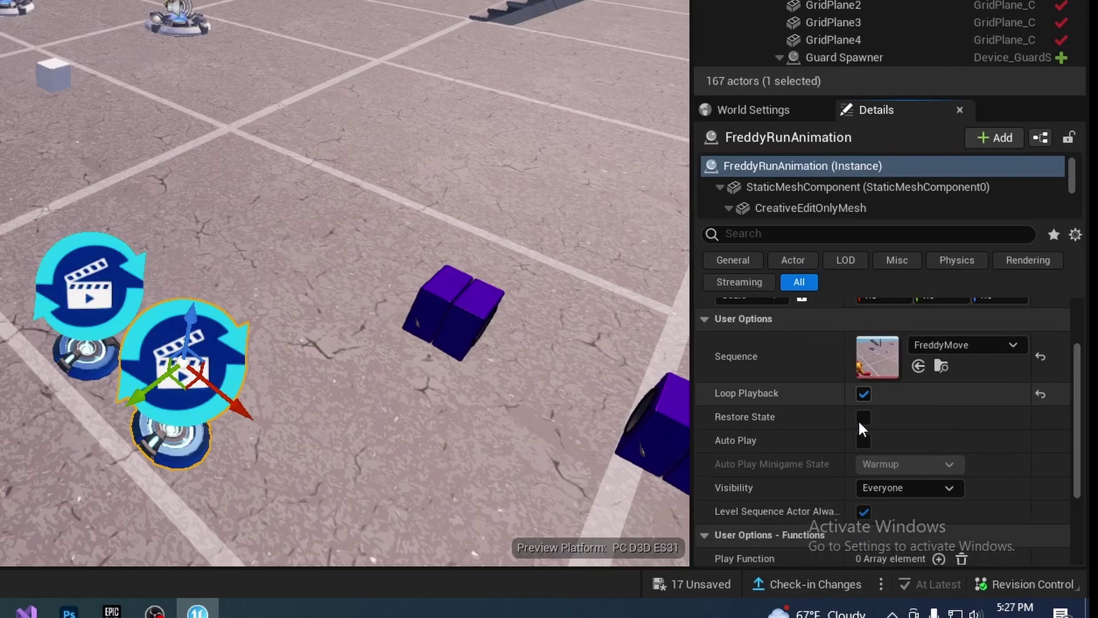
scroll(812, 366, down, 1)
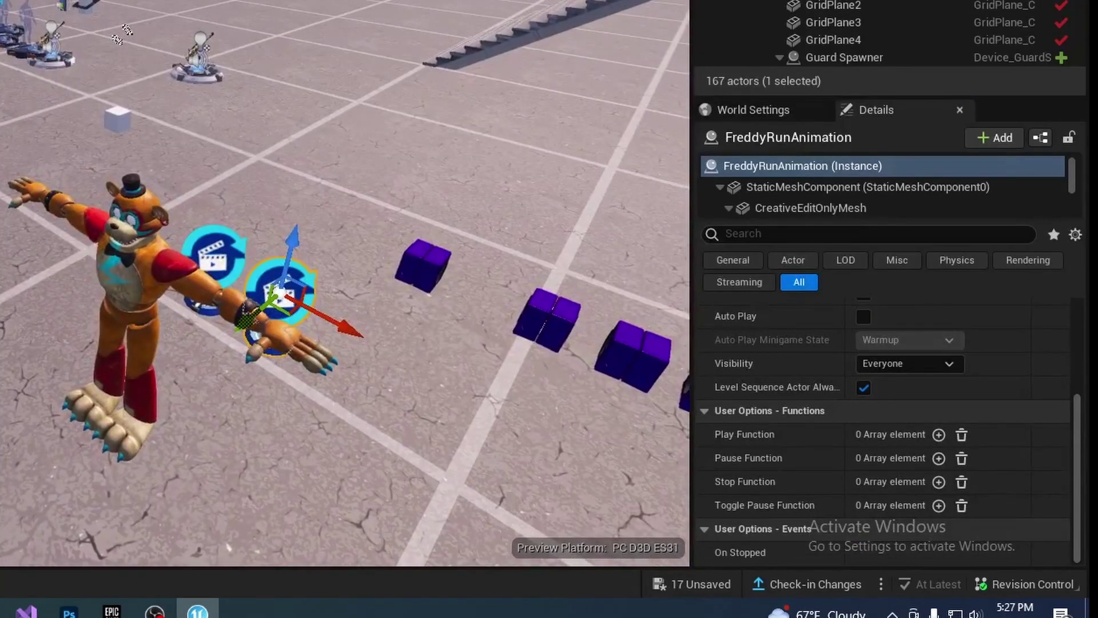
Save the level, then highlight the Debby spawn-and-follow code block in Visual Studio Code.
key(ctrl+s)
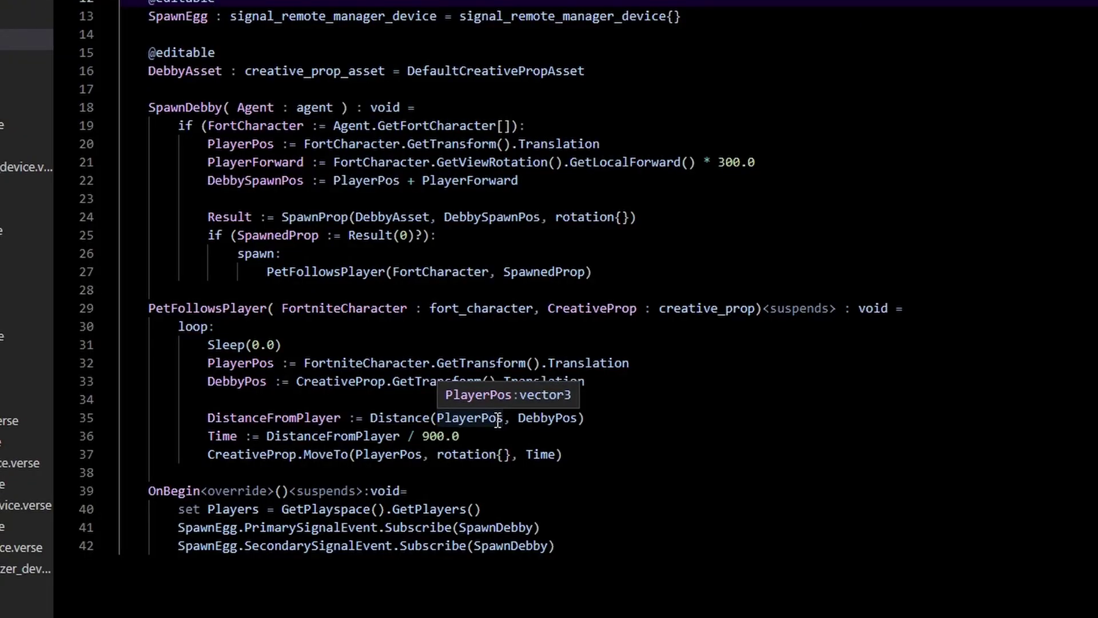
drag(564, 454, 147, 57)
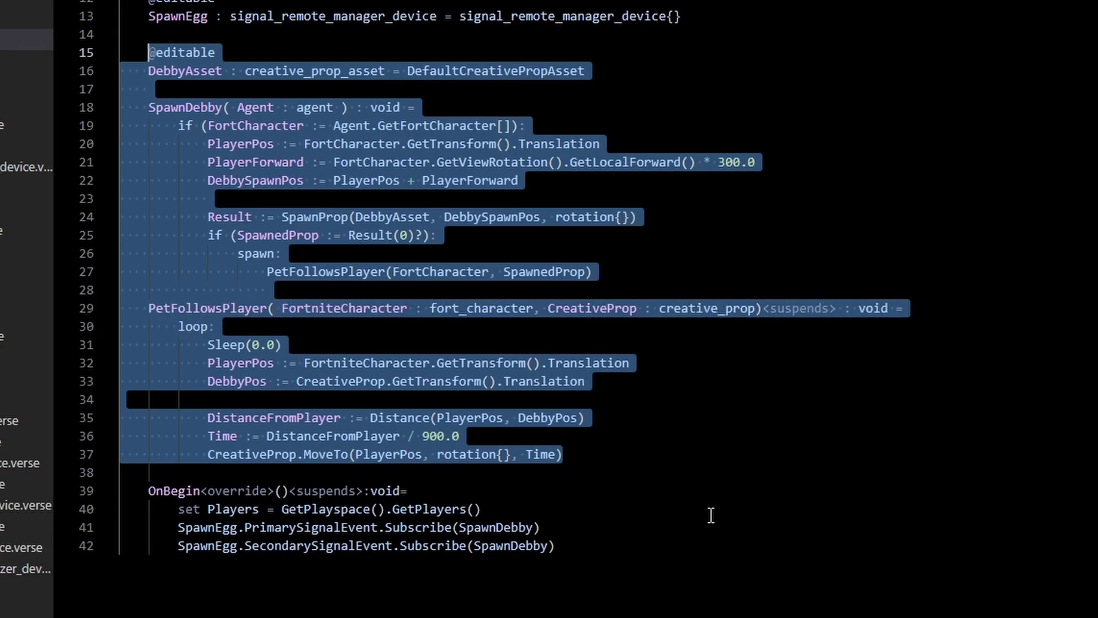
drag(598, 457, 212, 182)
Walk through SpawnDebby and PetFollowsPlayer, then insert a blank line after the DebbyAsset declaration.
click(195, 144)
drag(144, 105, 737, 173)
drag(564, 456, 151, 104)
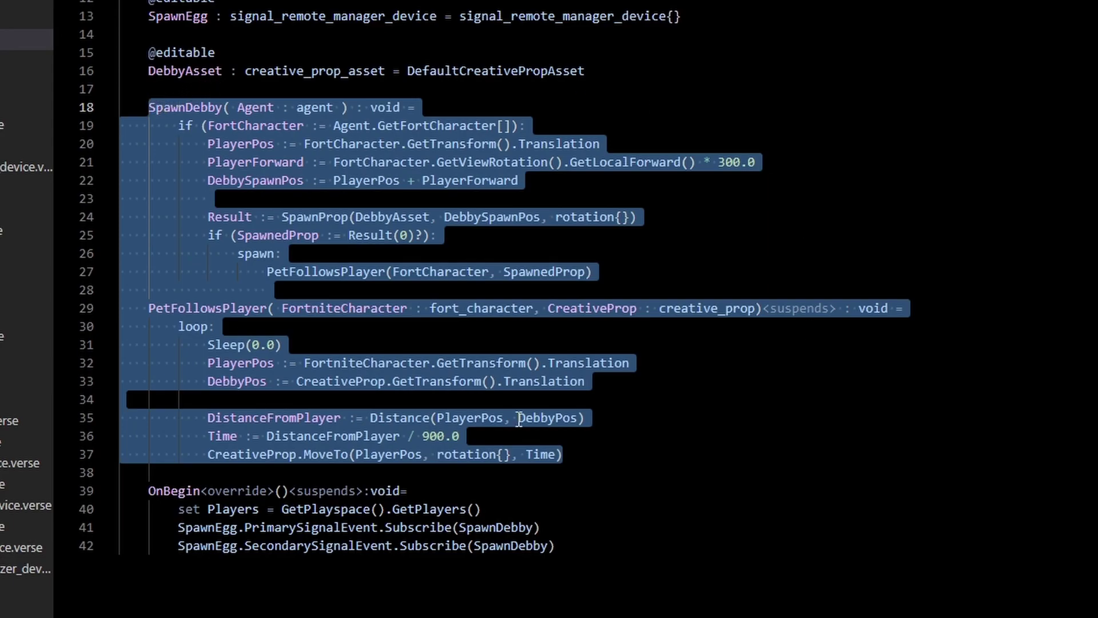
click(171, 90)
key(Return)
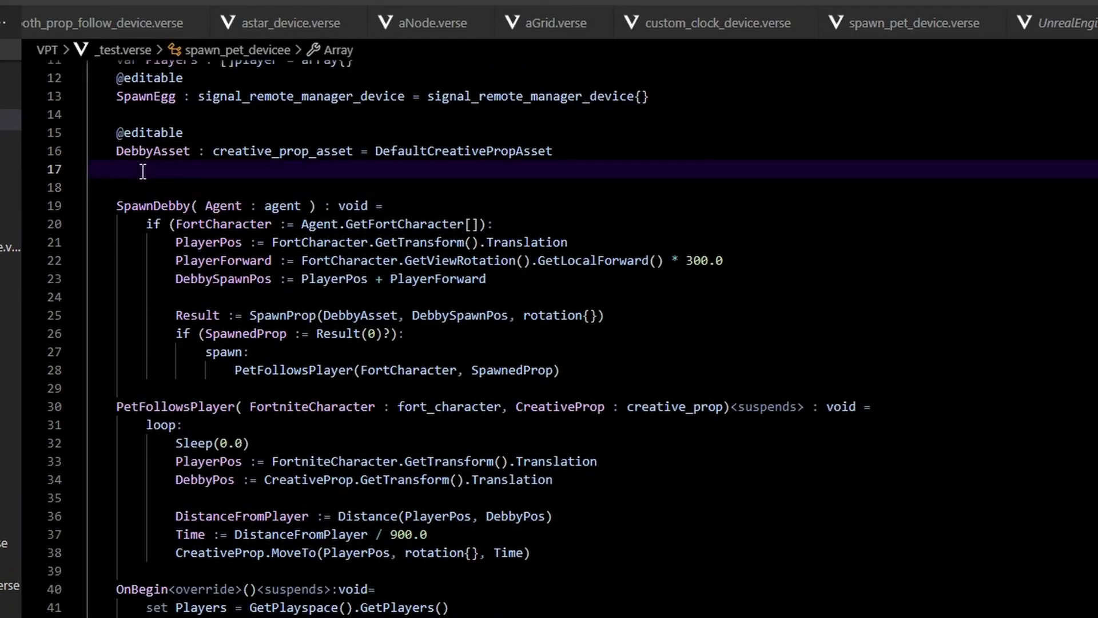
text(@editable)
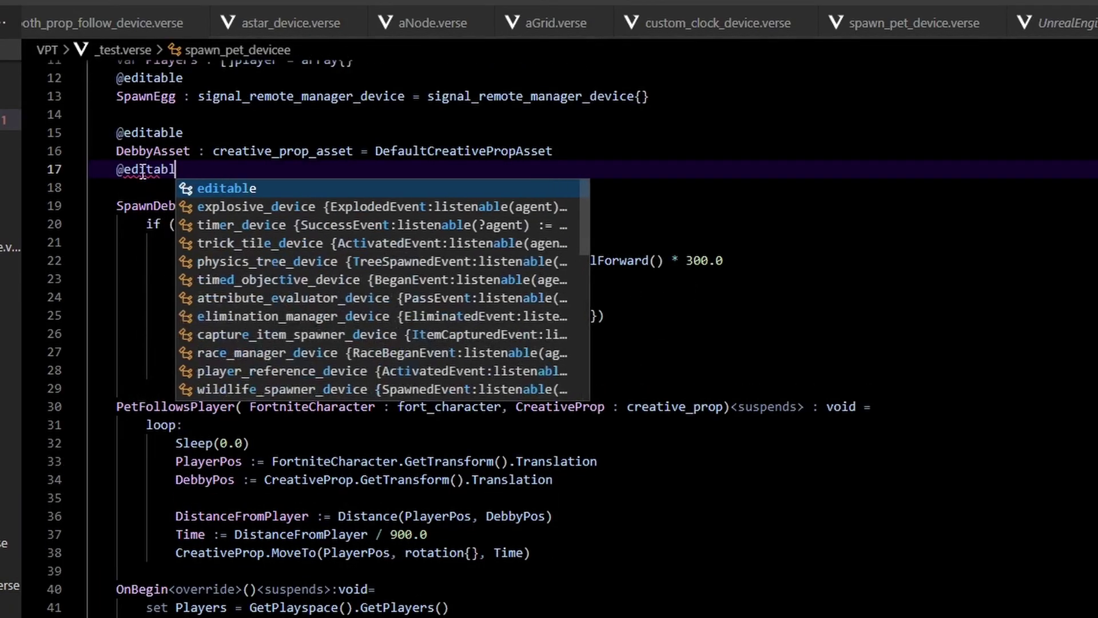
key(Return)
text(Freddy)
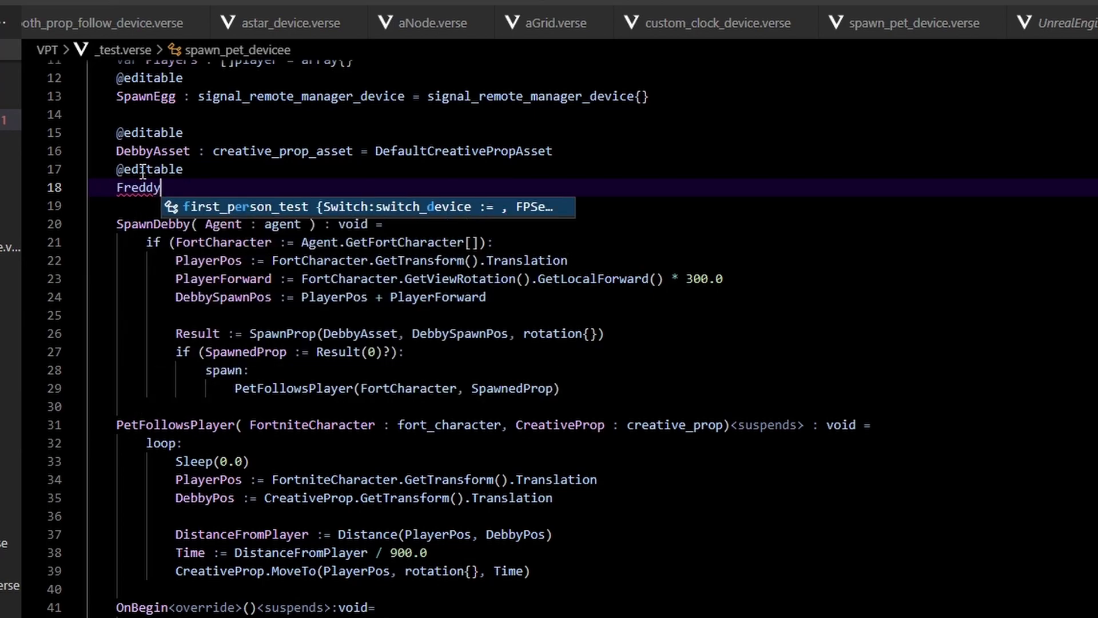
text(Prop : creati)
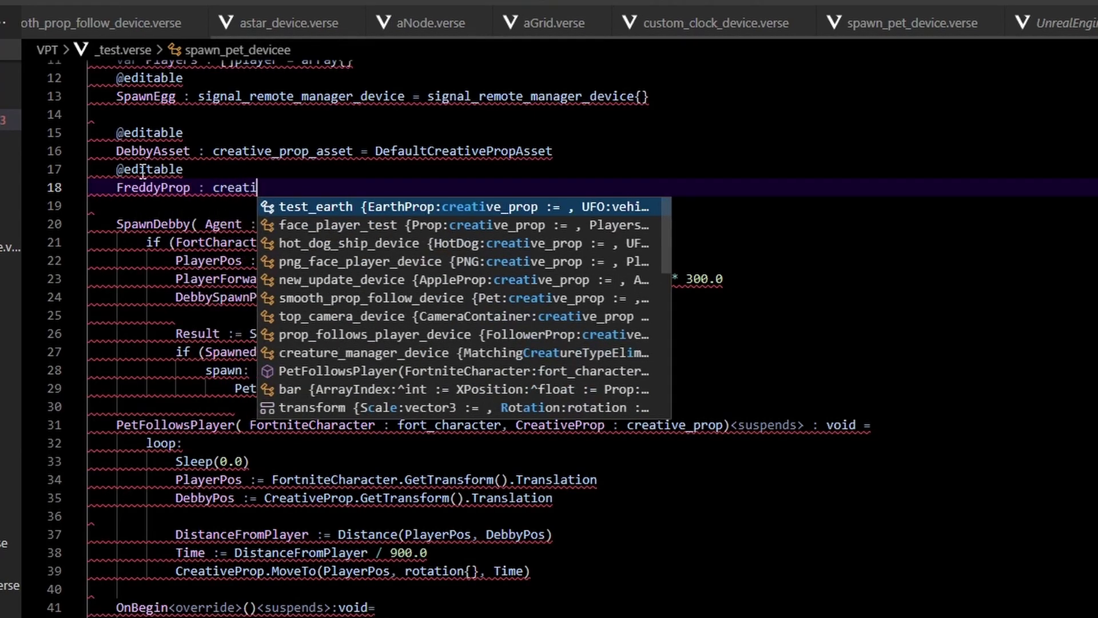
text(ve_prop = creative_prop)
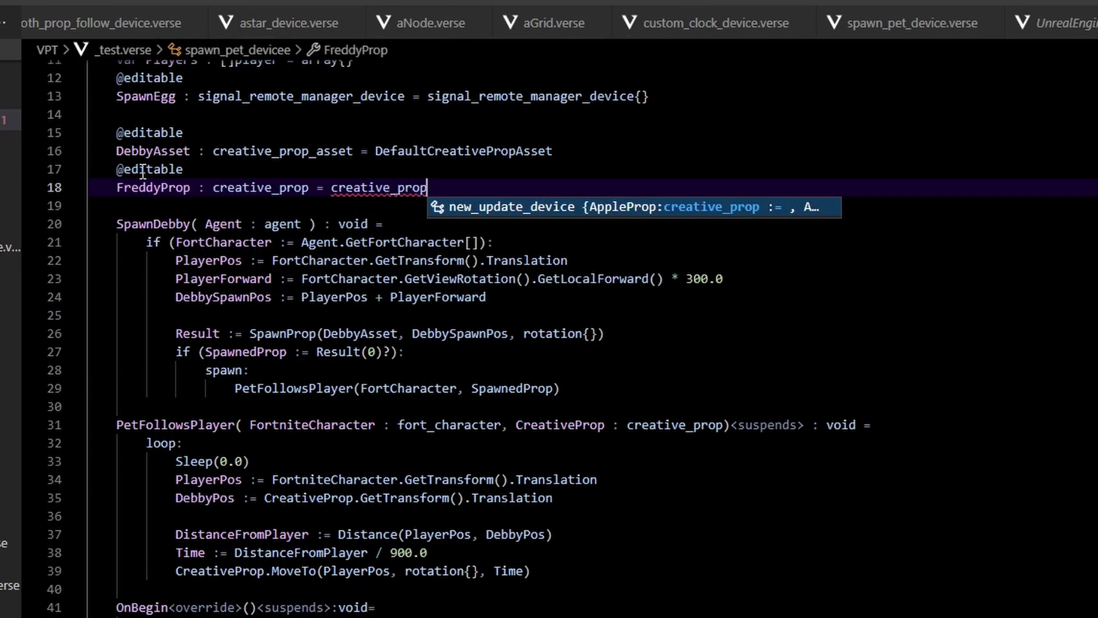
text({)
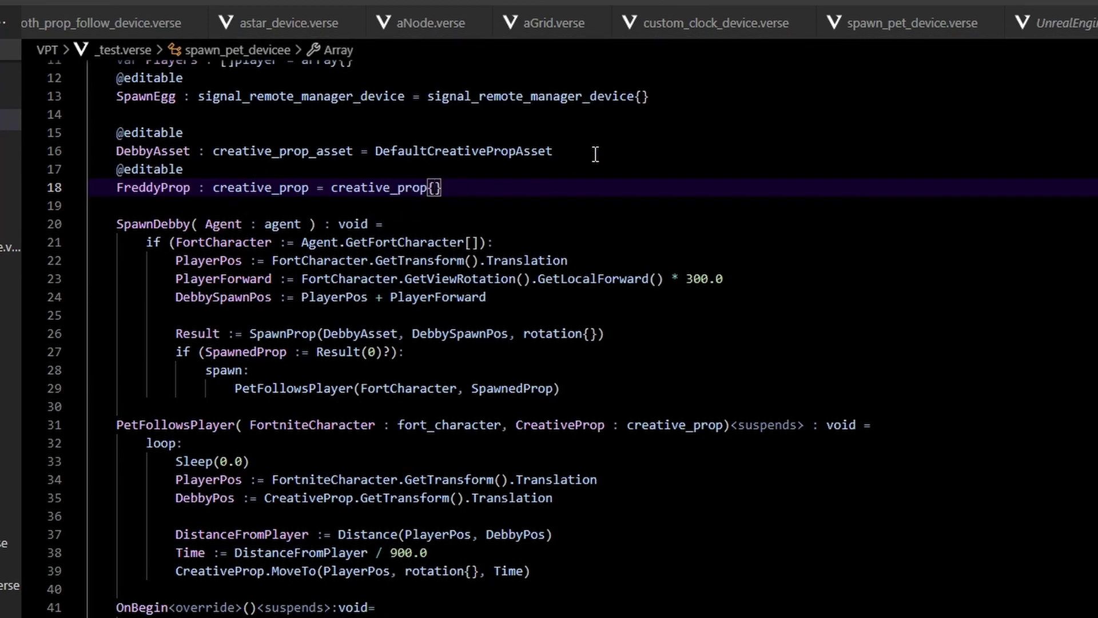
click(595, 154)
key(Return)
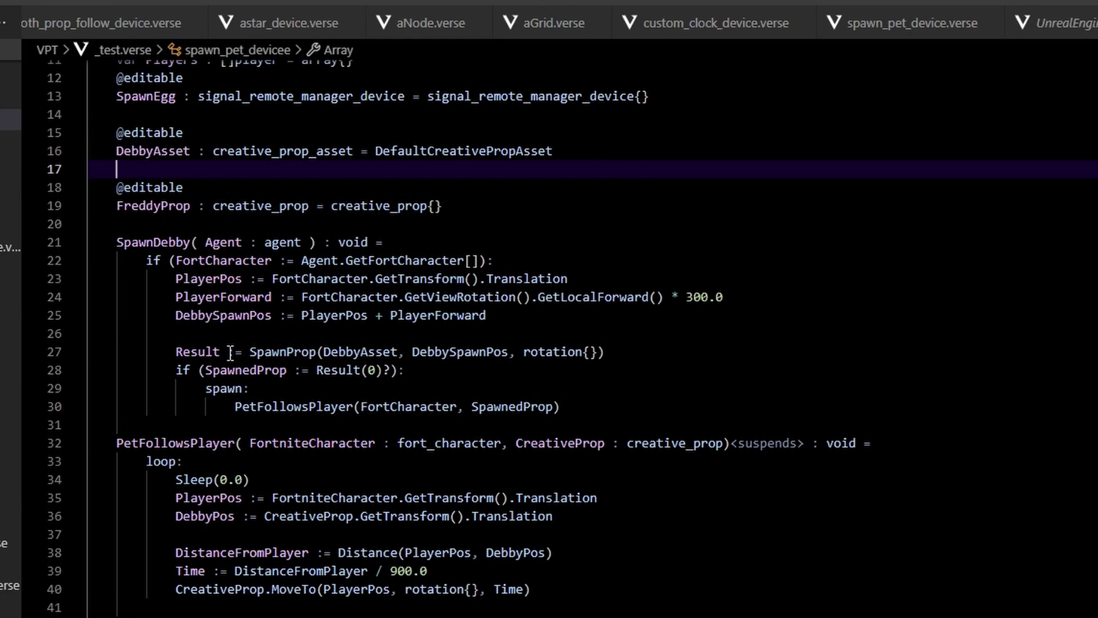
Comment out the entire SpawnDebby function with Ctrl+/.
scroll(235, 352, up, 2)
drag(116, 344, 604, 517)
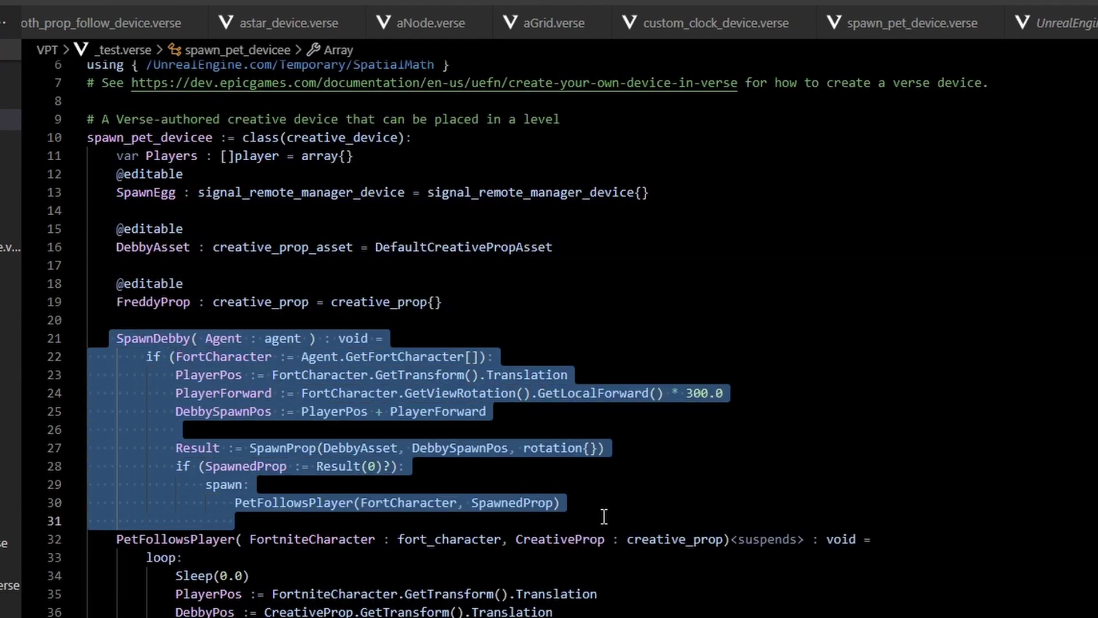
key(ctrl+slash)
scroll(604, 517, down, 4)
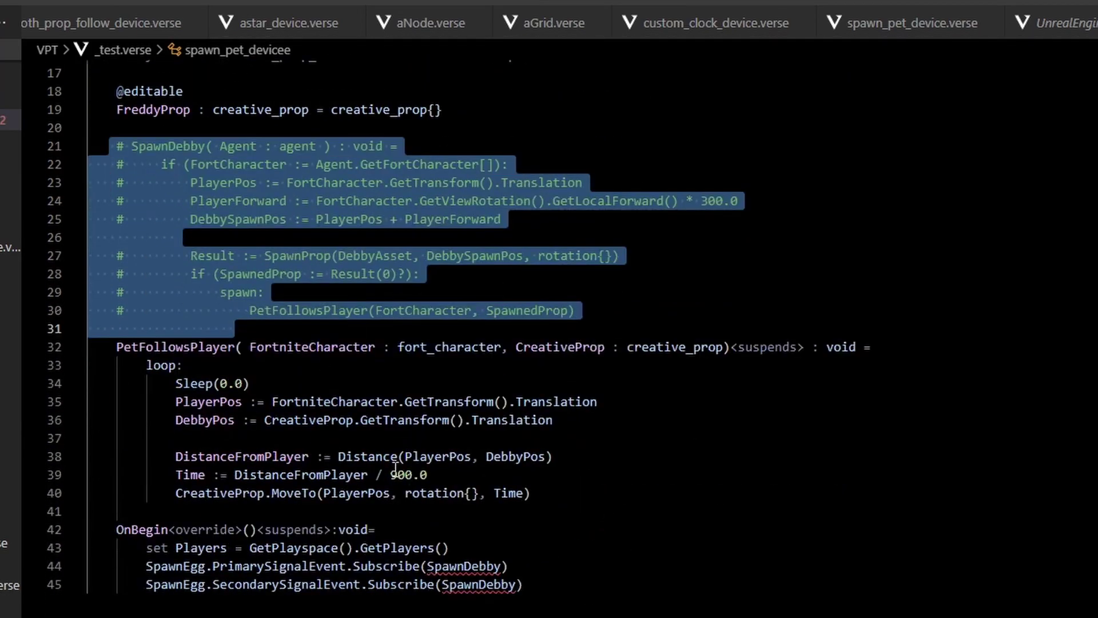
drag(143, 566, 604, 592)
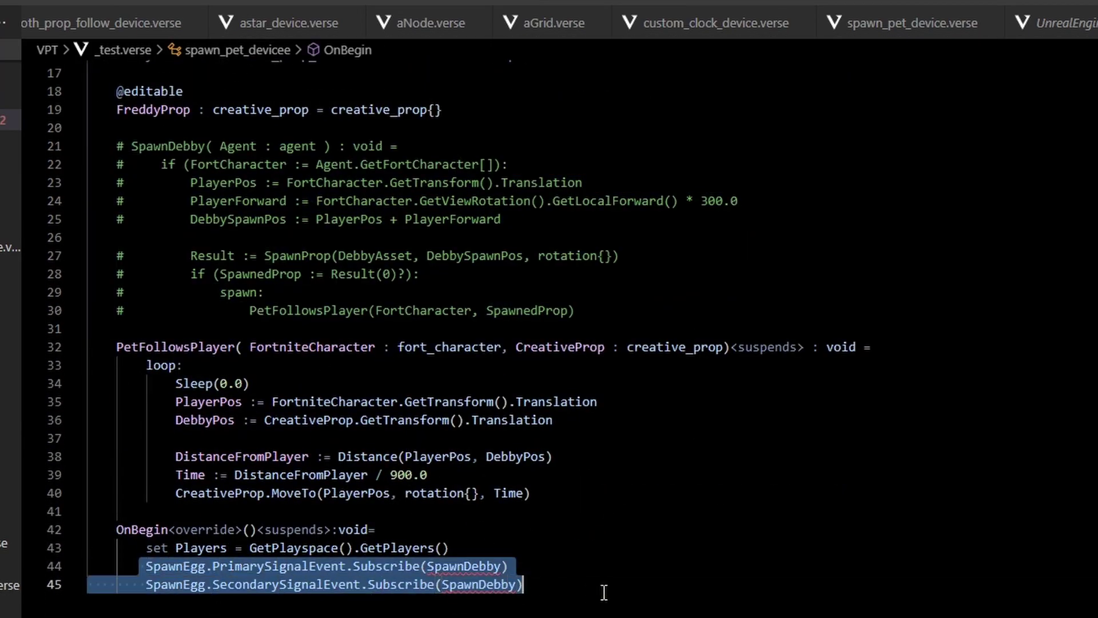
scroll(489, 297, up, 4)
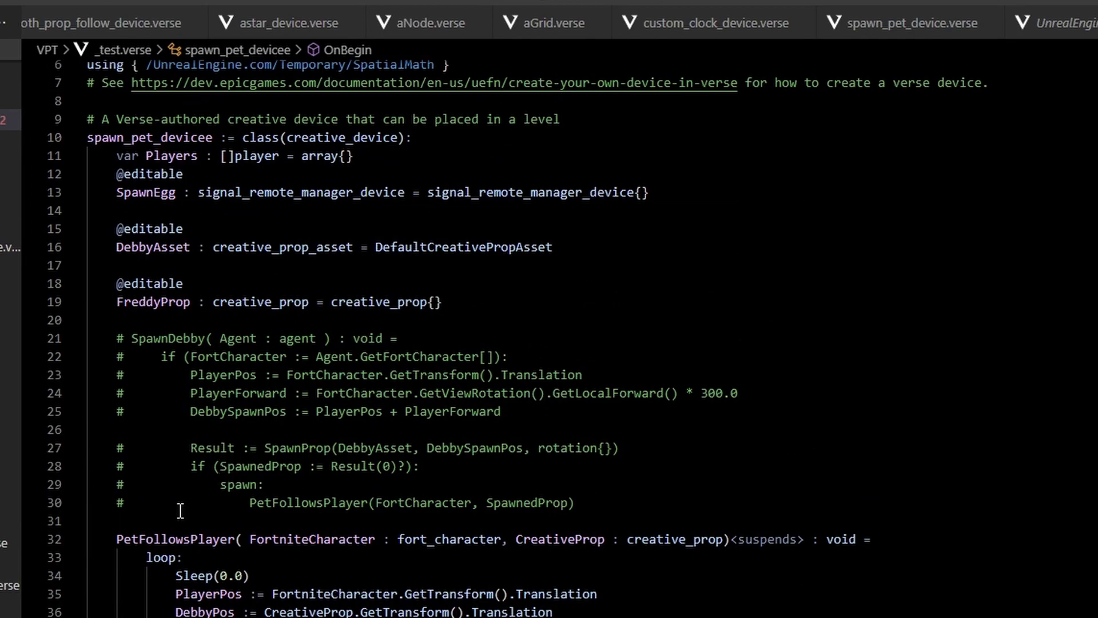
scroll(194, 496, down, 3)
Add a StartFollowingPlayer(Agnet : agent) : void function with an if (FortCharacter := Agnet.GetFortCharacter[]) block.
scroll(235, 275, up, 2)
click(235, 276)
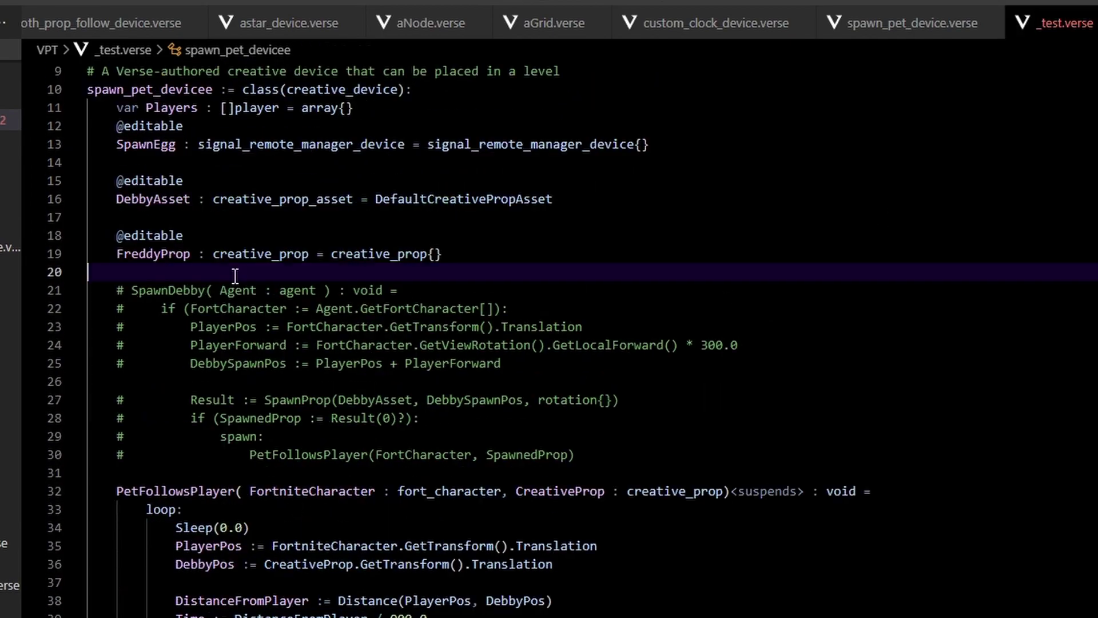
key(Return)
text(StartFollowingPlayer( Agnet : agent ) : void =)
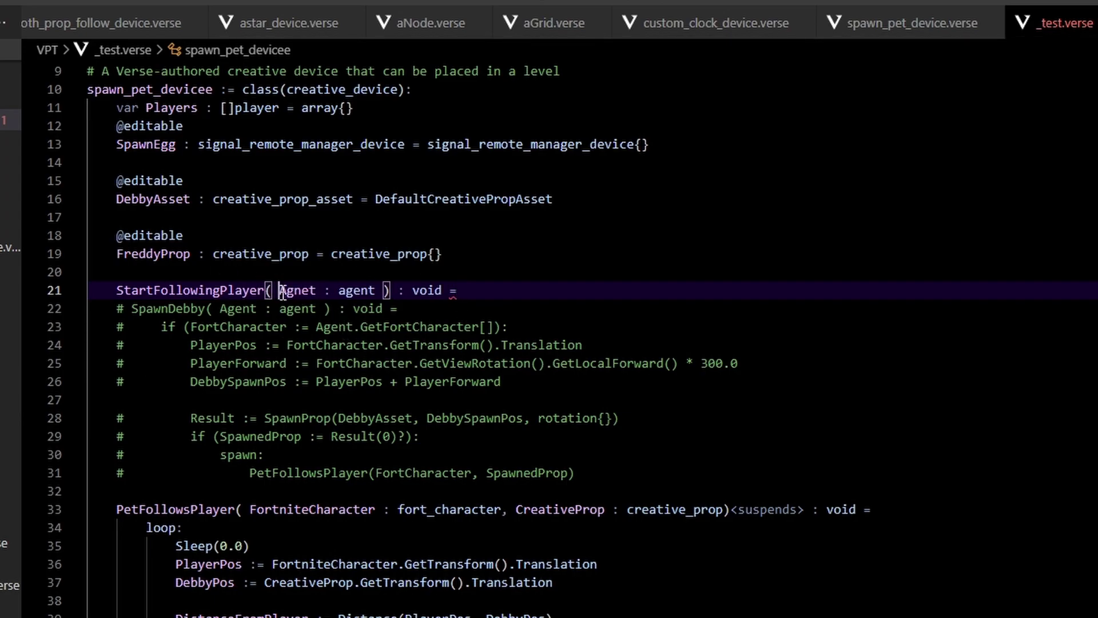
drag(279, 290, 318, 290)
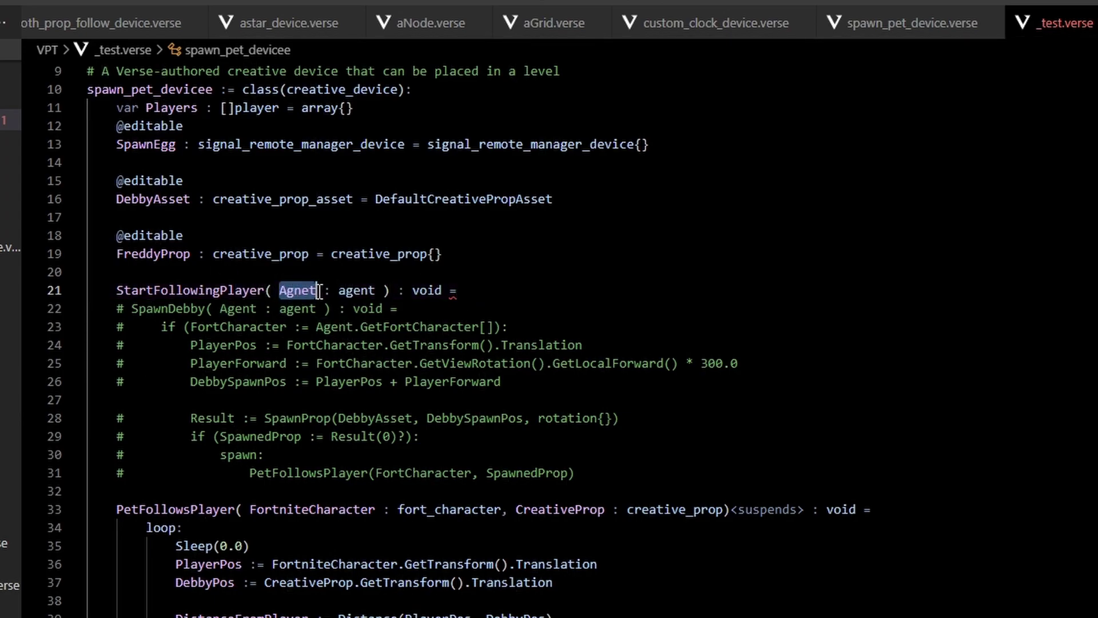
click(481, 296)
key(Return)
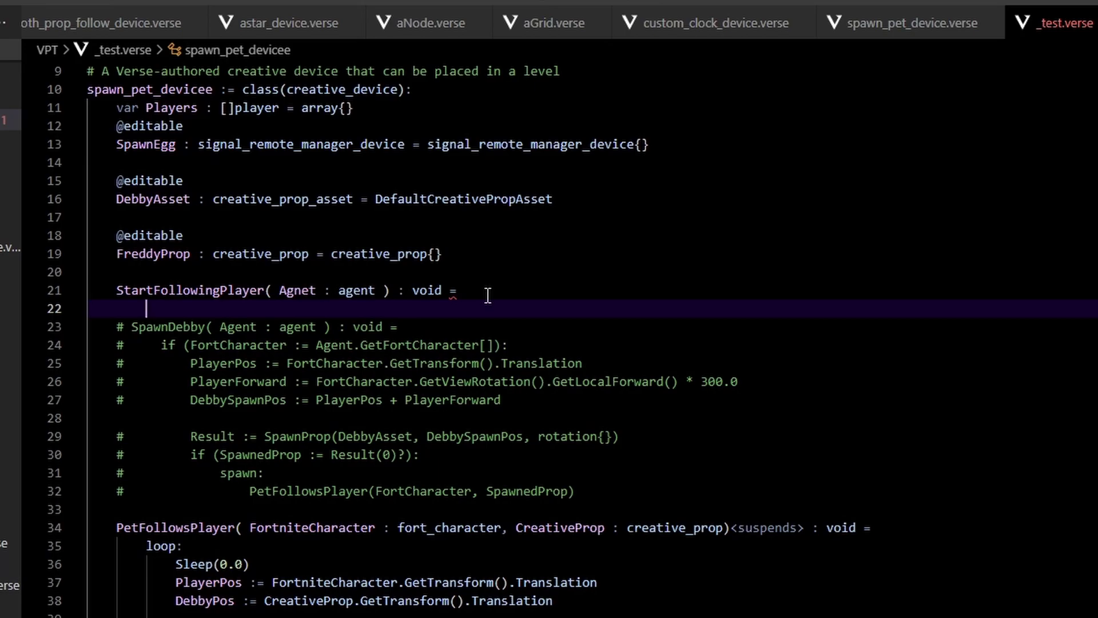
text(if ()
text(FortCharac)
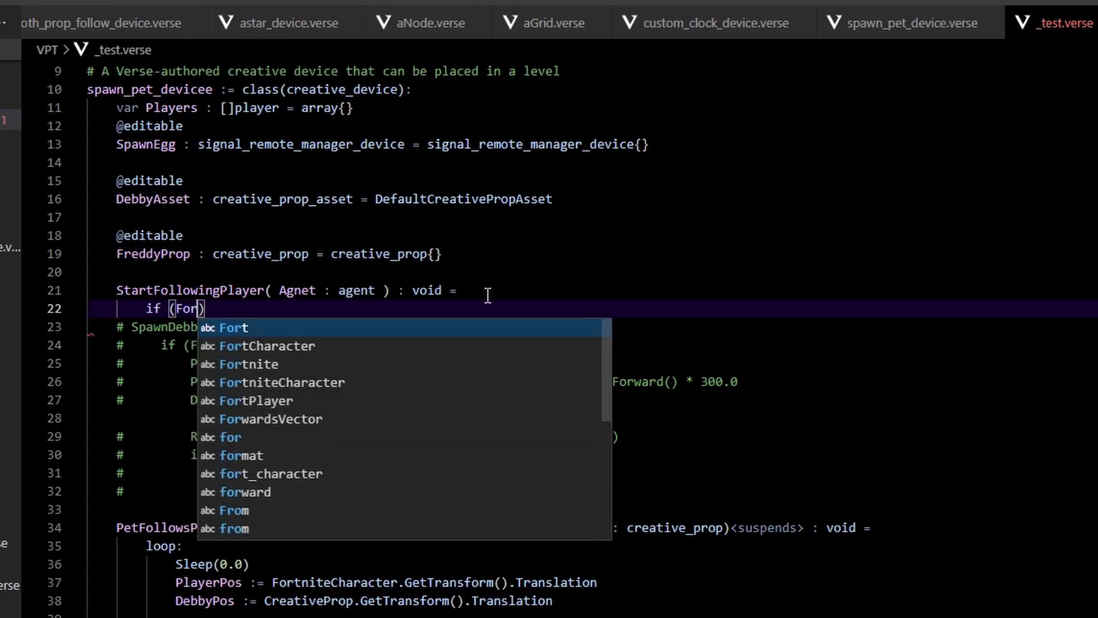
text(ter :)
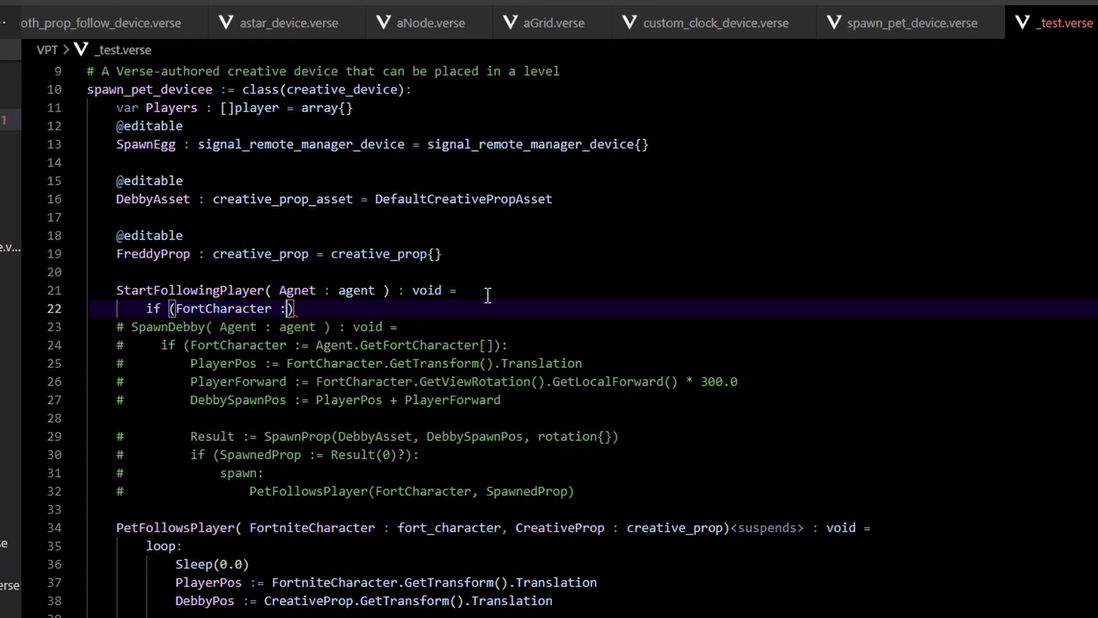
text(= Agnet.GetFo)
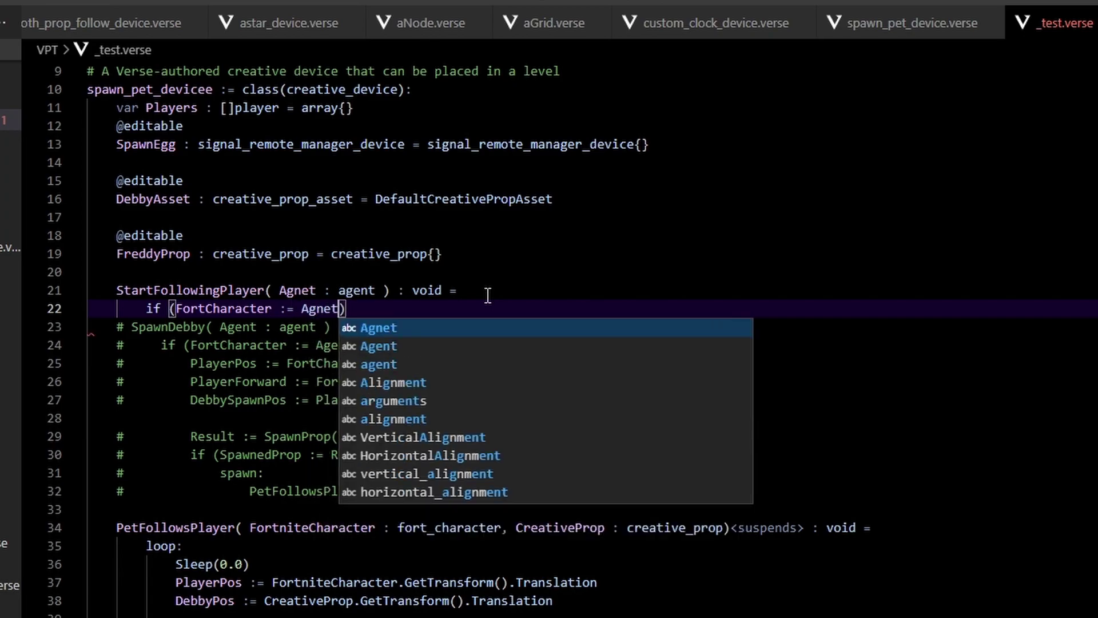
text(rt)
key(Tab)
text([]))
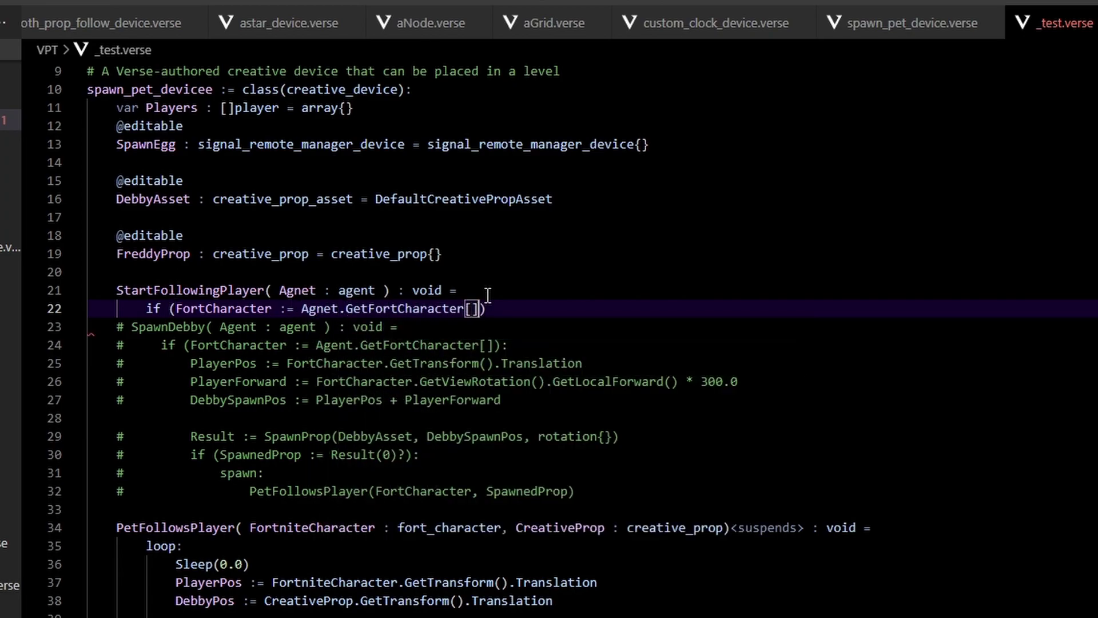
text(:)
key(Return)
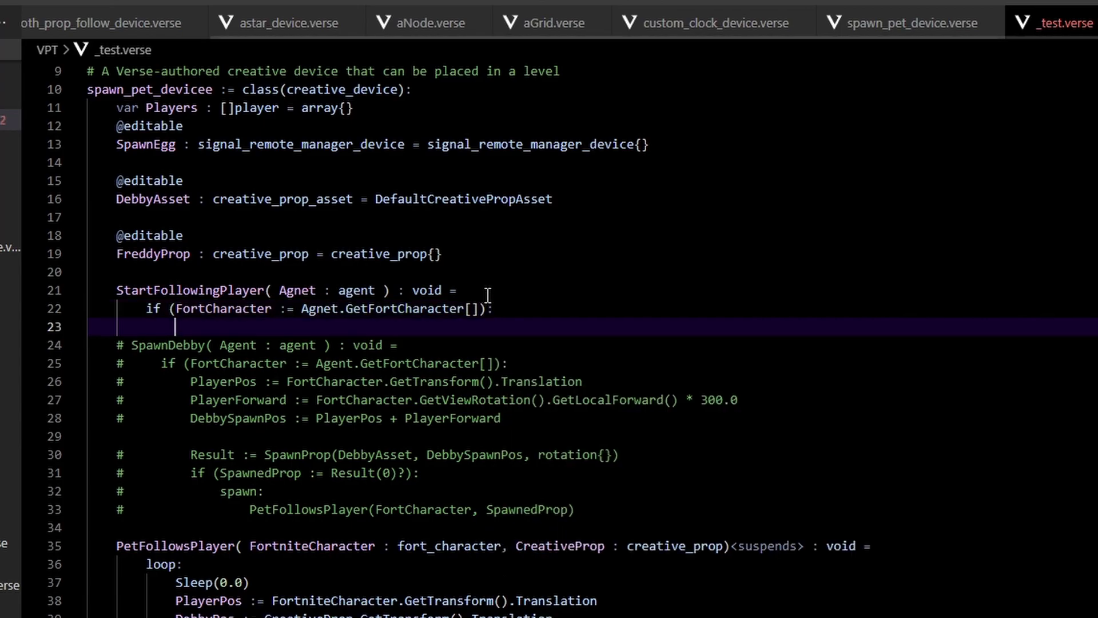
Inside the if block, spawn PetFollowsPlayer with FortCharacter and the Freddy prop as arguments.
scroll(204, 325, down, 2)
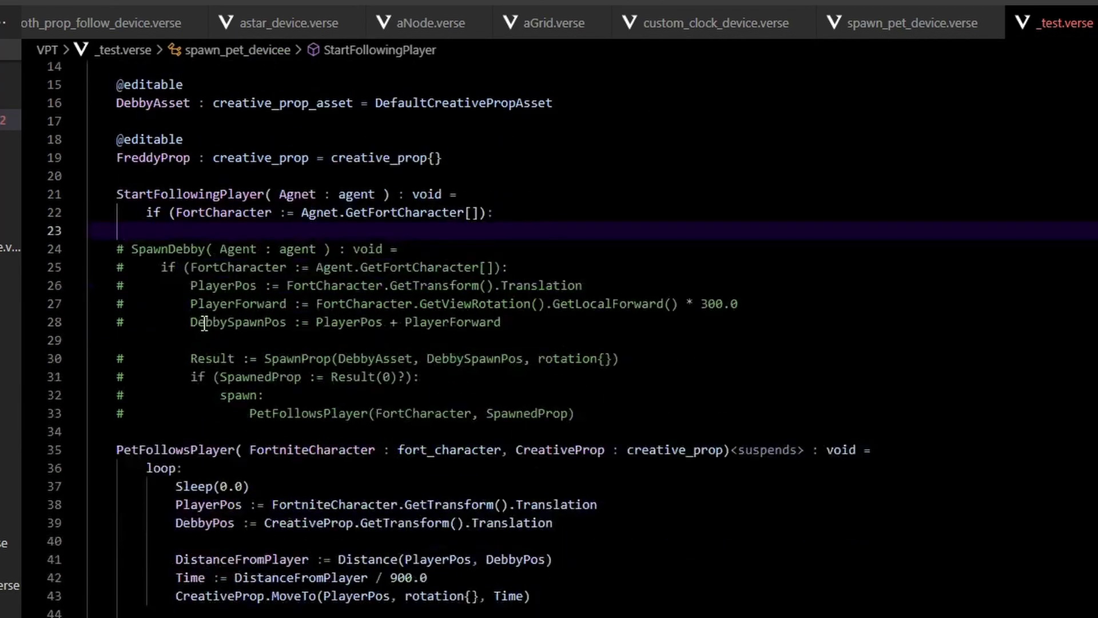
text(spawn:)
key(Return)
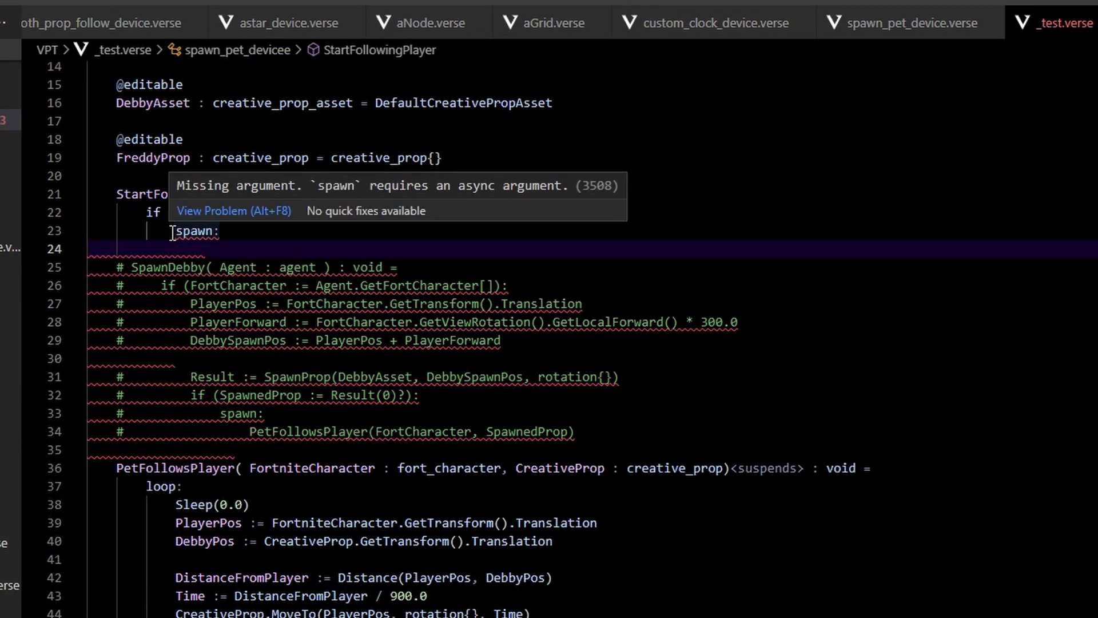
text(PetFollo)
key(Return)
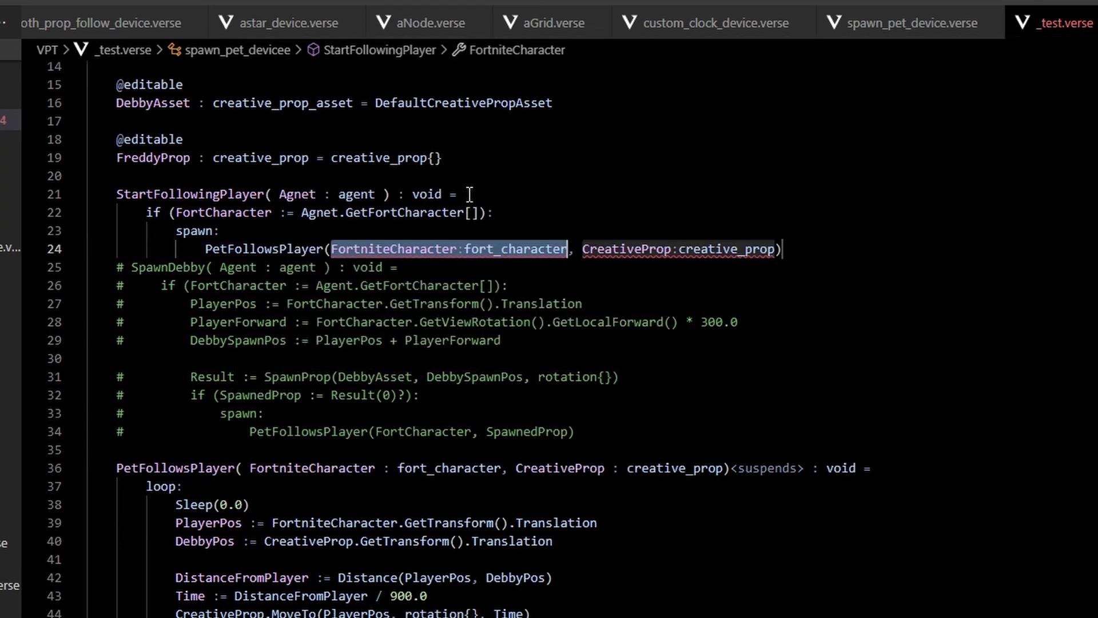
key(BackSpace)
text(FortCh)
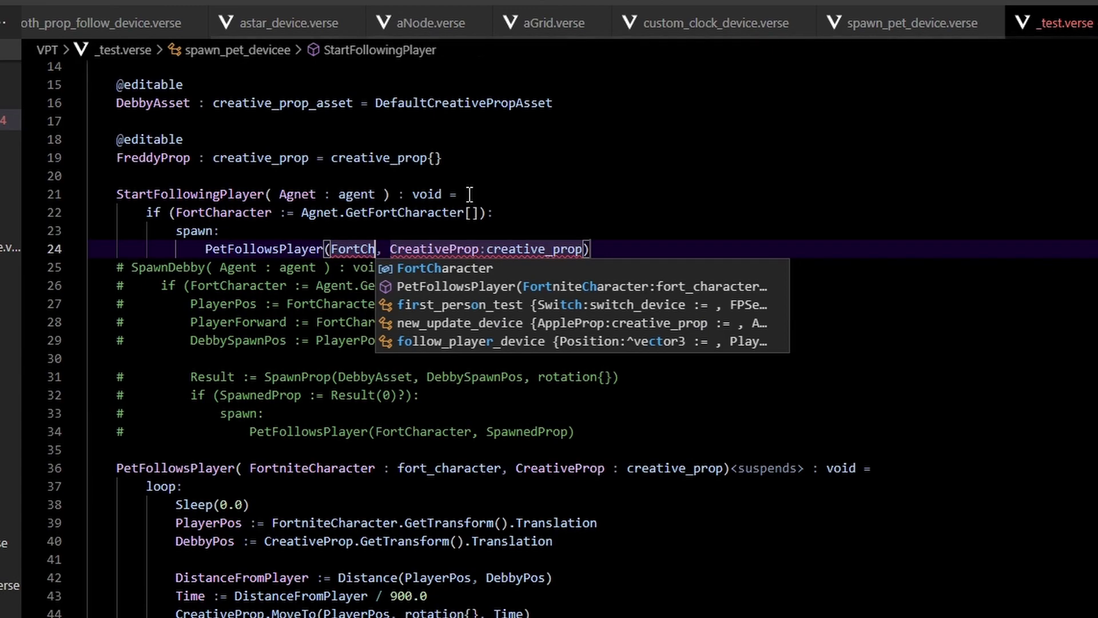
key(Return)
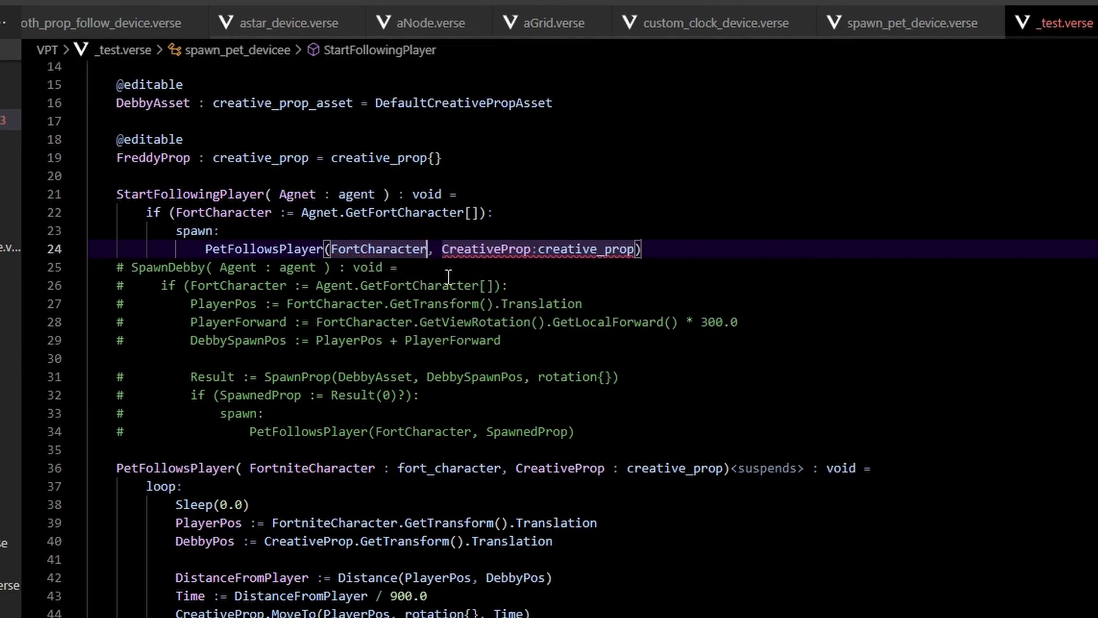
drag(442, 249, 632, 246)
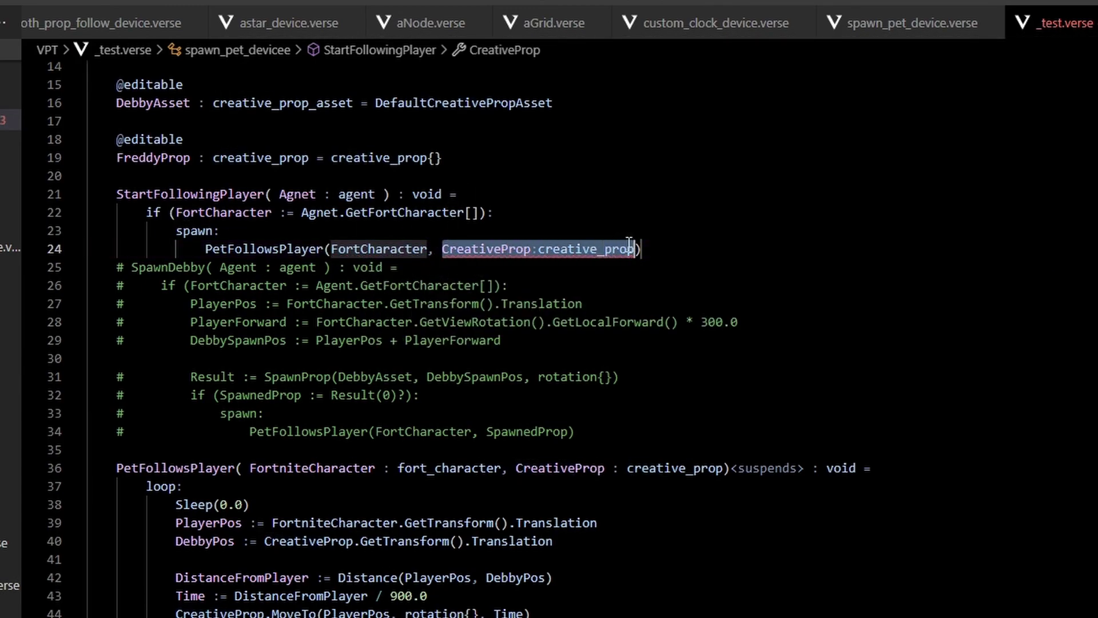
key(BackSpace)
text(fredd)
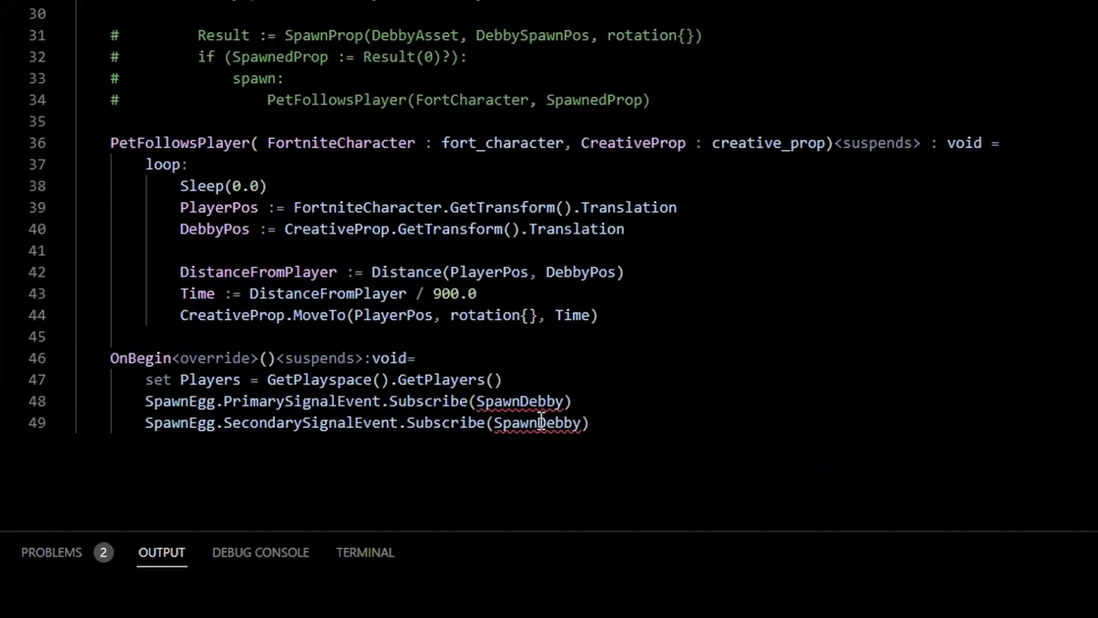
Replace SpawnDebby with StartFollowingPlayer in the PrimarySignalEvent subscription.
double_click(519, 401)
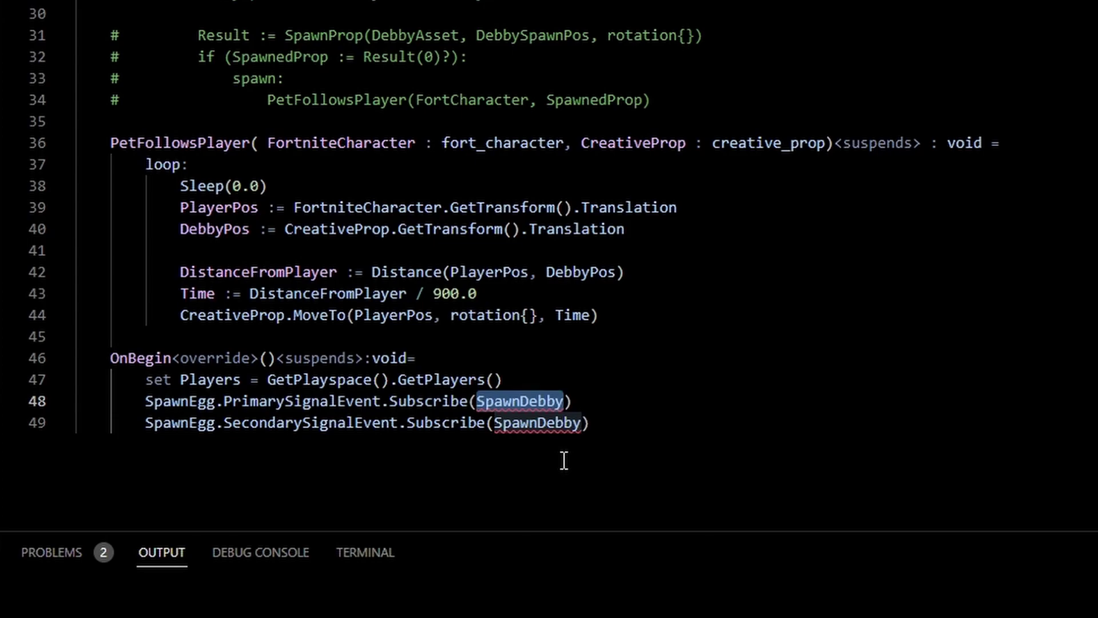
text(Start)
key(Tab)
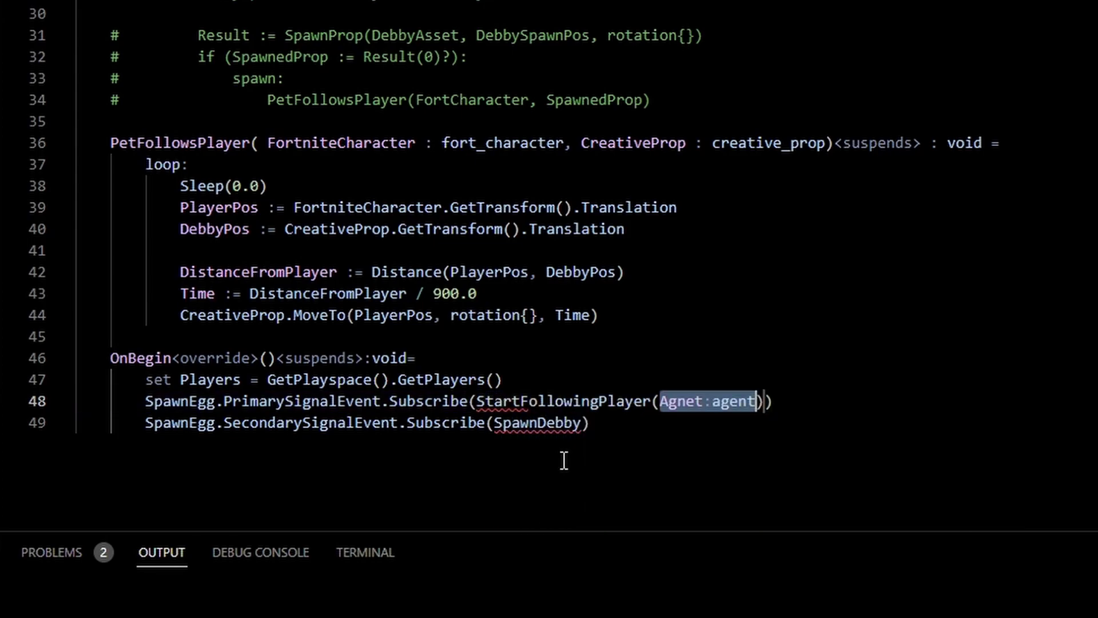
key(BackSpace)
key(BackSpace)
double_click(544, 422)
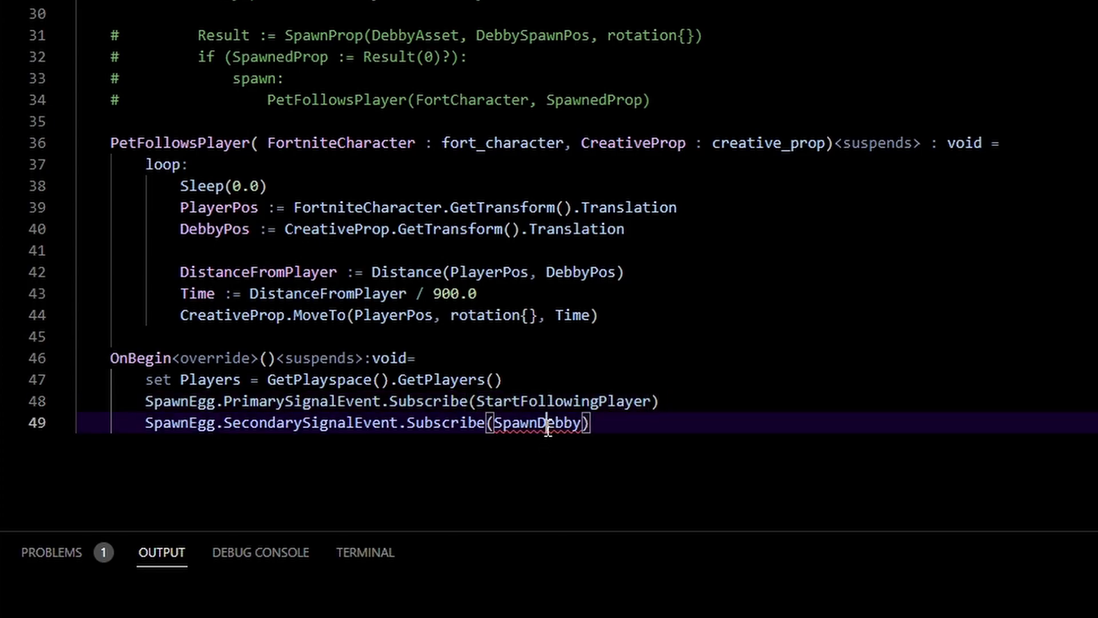